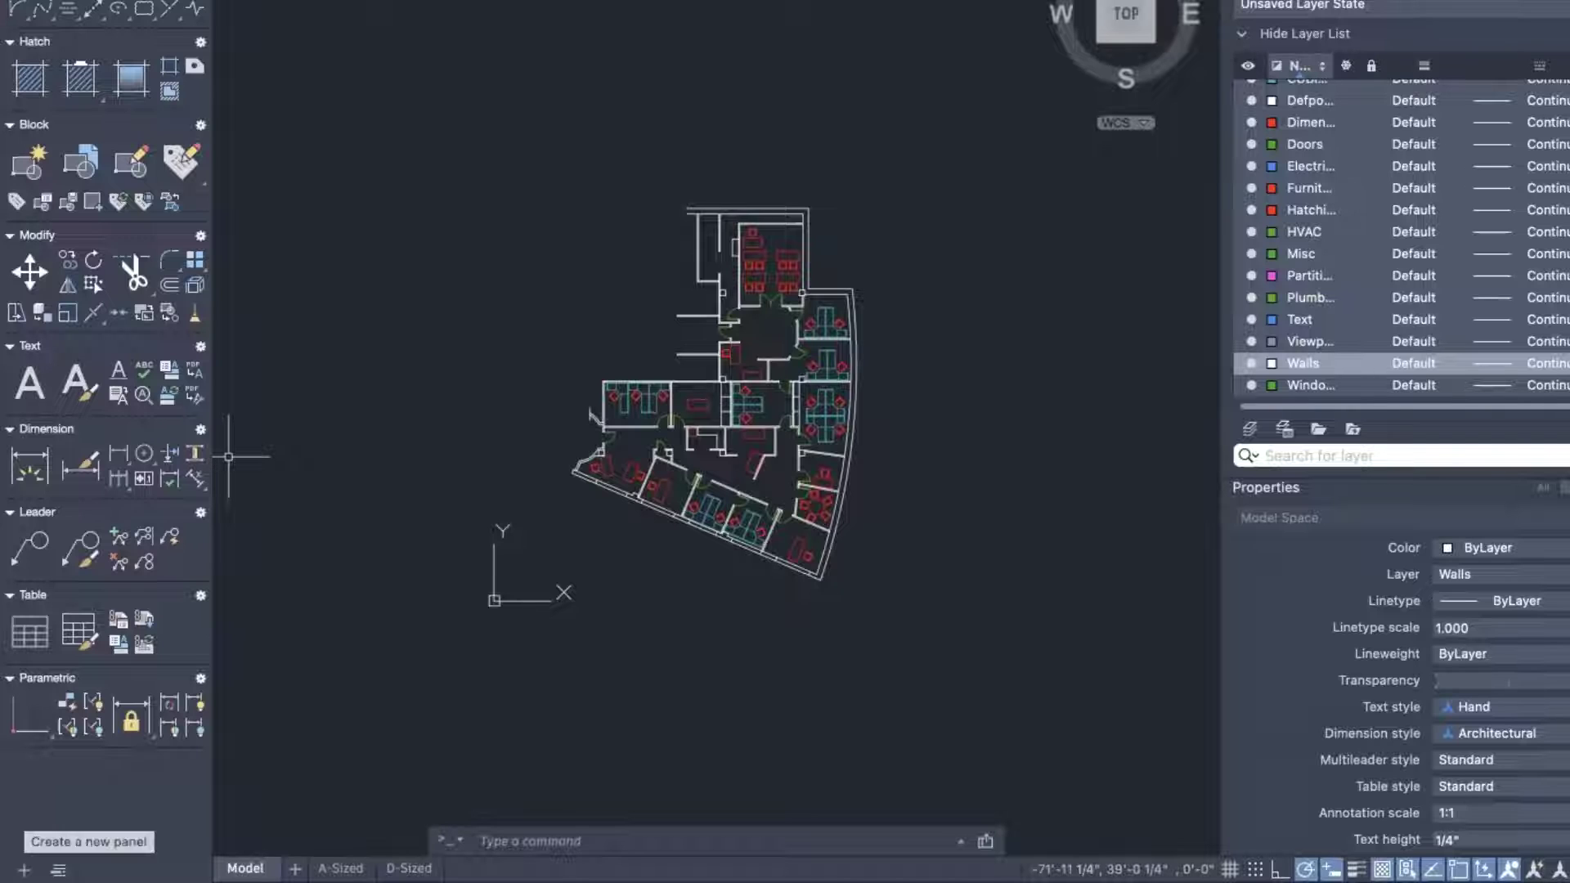
Create a new tool palette panel and rename it from its default name to 'Measure'.
left_click(23, 869)
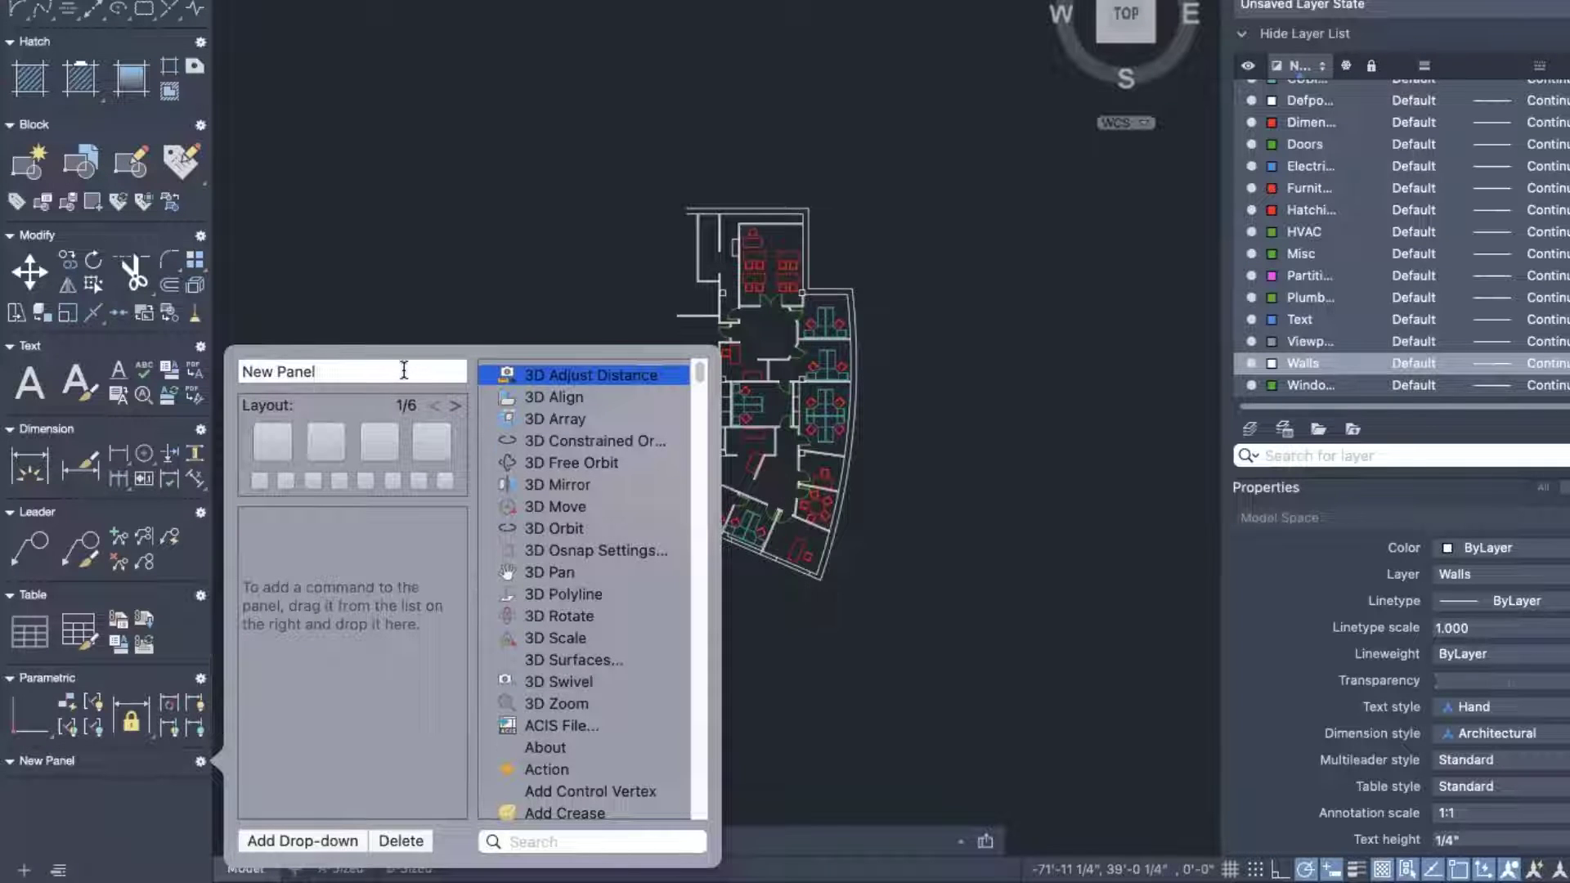
left_click(410, 376)
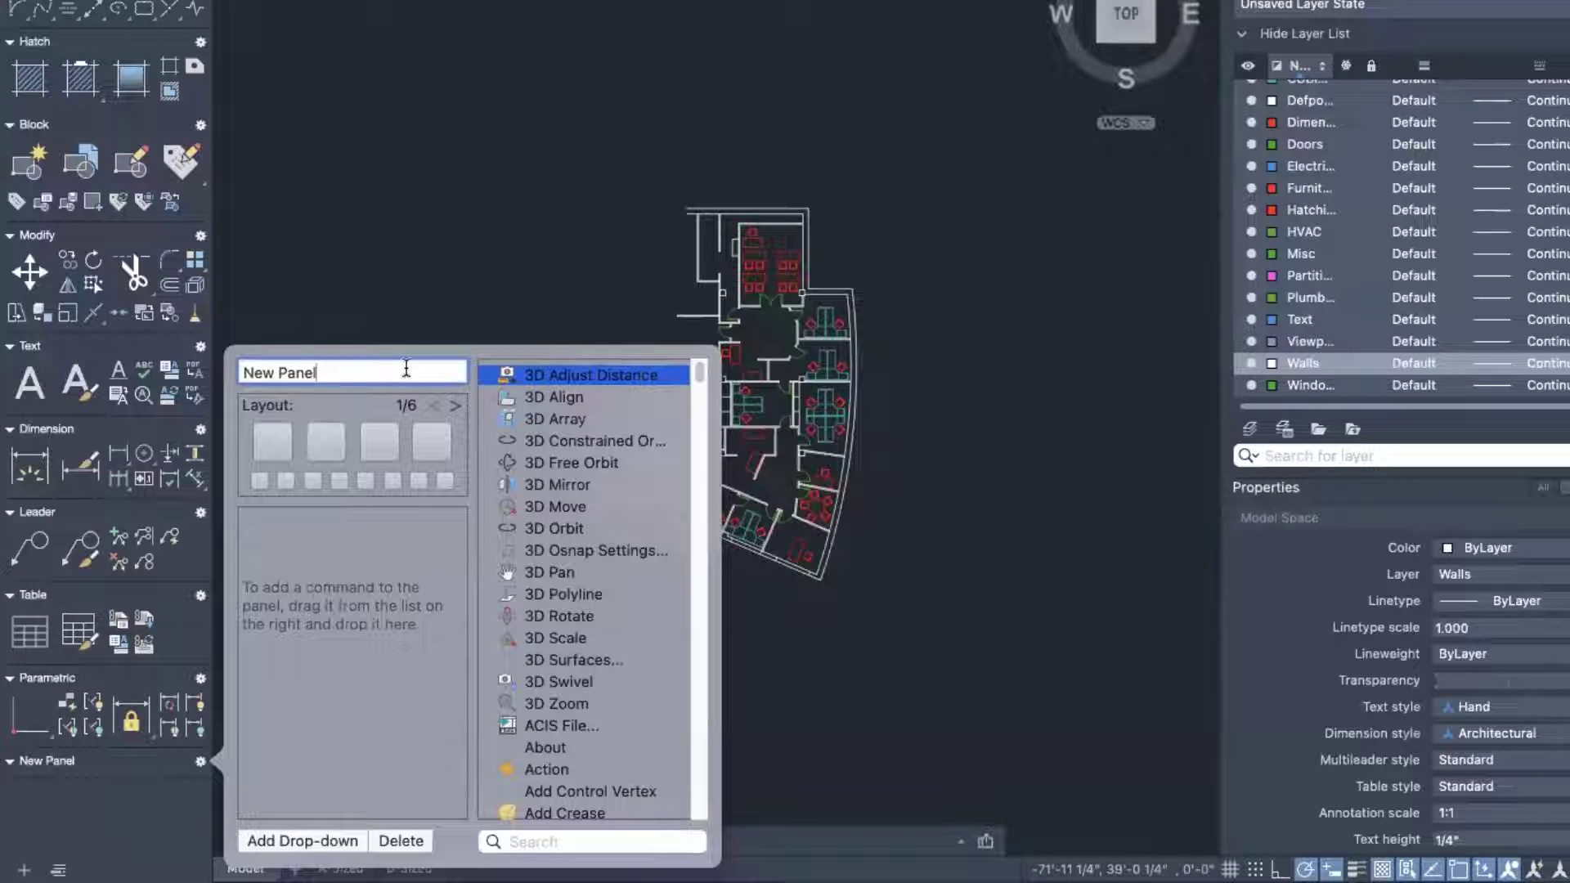
key("BackSpace")
key("BackSpace")
key("BackSpace")
key("BackSpace")
key("BackSpace")
key("BackSpace")
key("BackSpace")
key("BackSpace")
type("Measure")
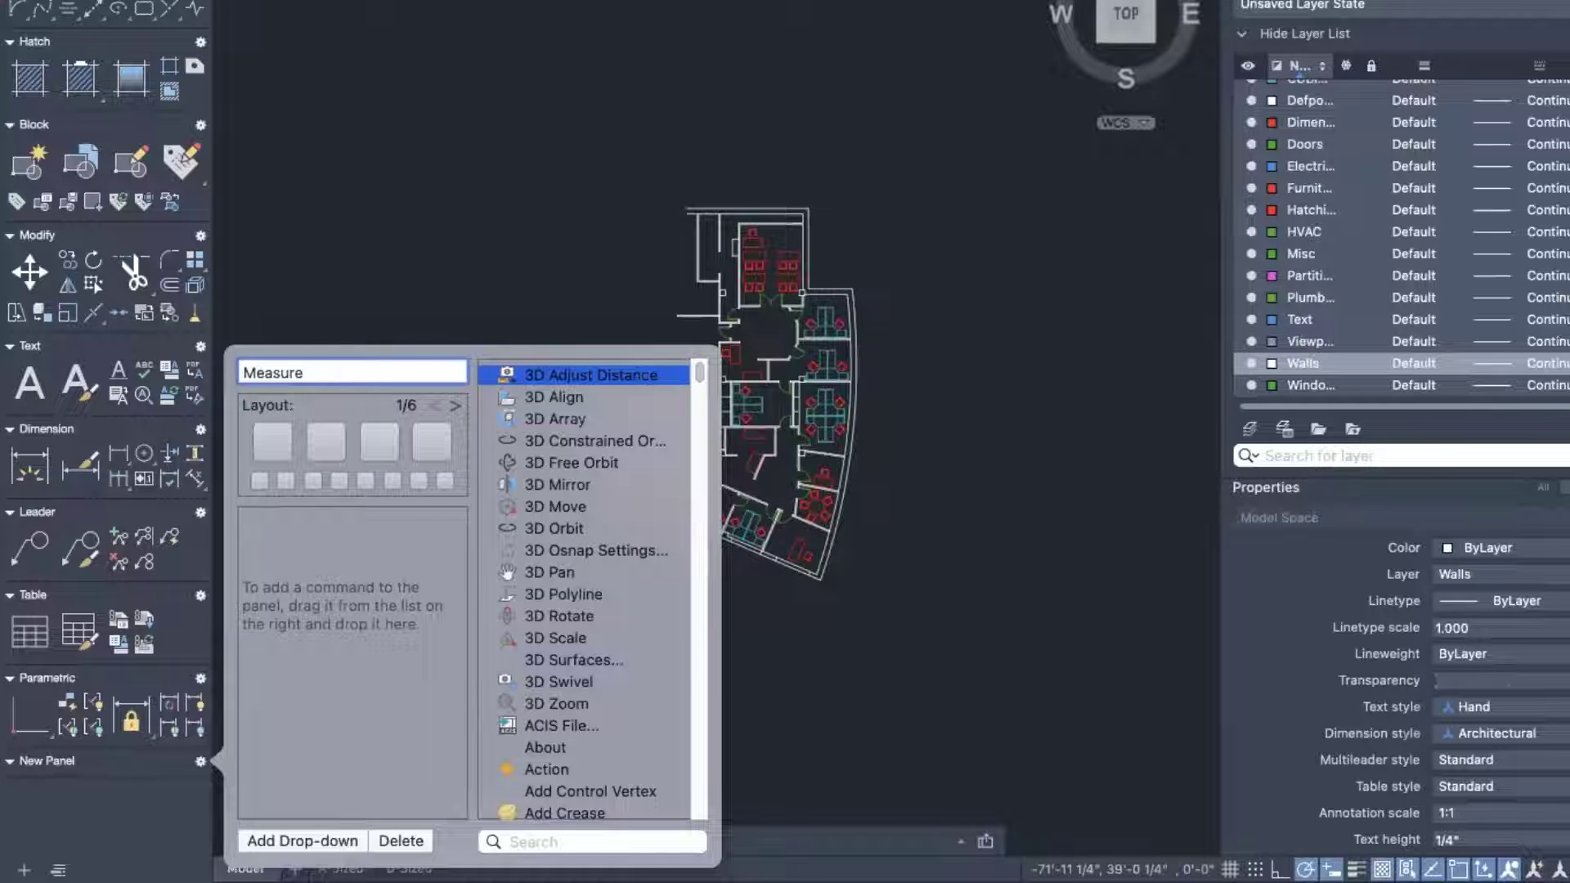
left_click(621, 834)
Search 'measure' and add Quick Measure, Distance, Area, Angle, Volume and Radius to the panel.
type("measure")
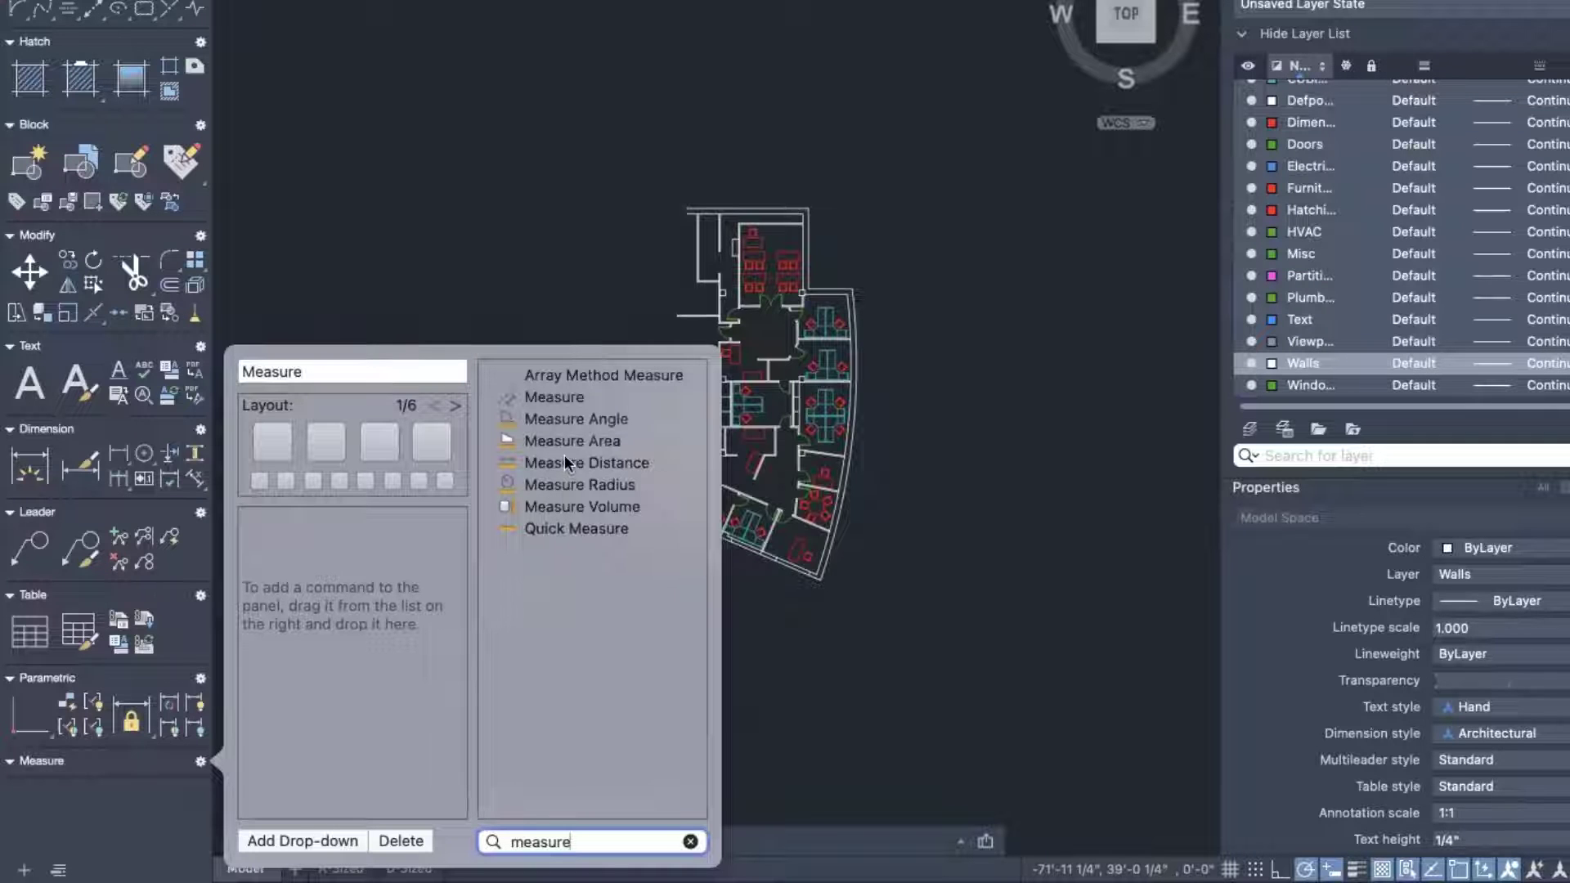
left_click_drag(573, 527, 343, 541)
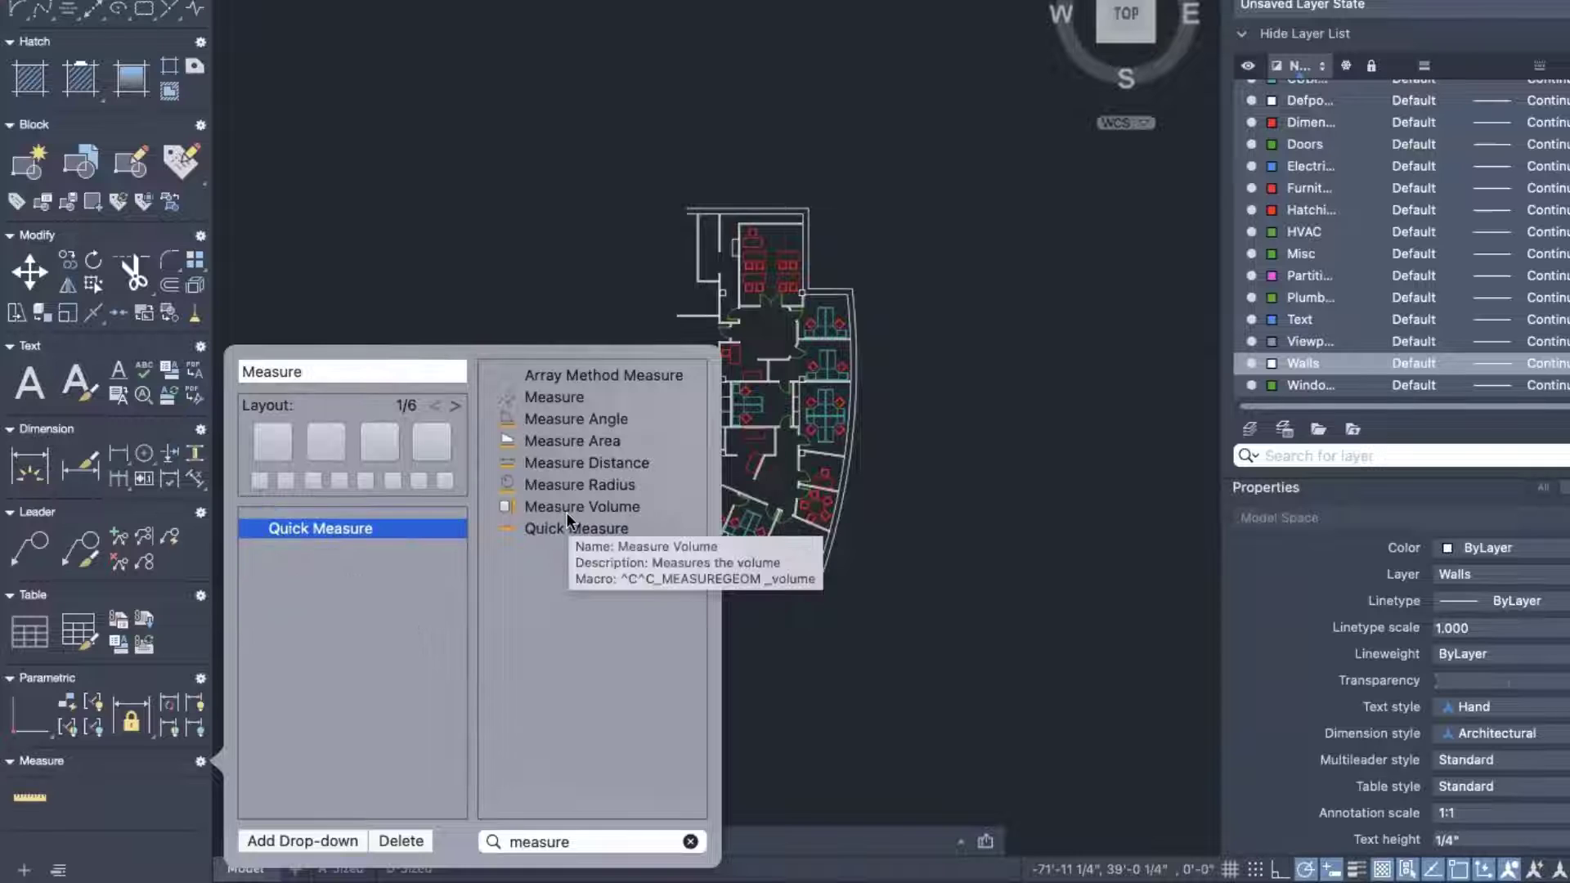
left_click_drag(577, 464, 327, 550)
left_click_drag(572, 441, 352, 572)
double_click(553, 416)
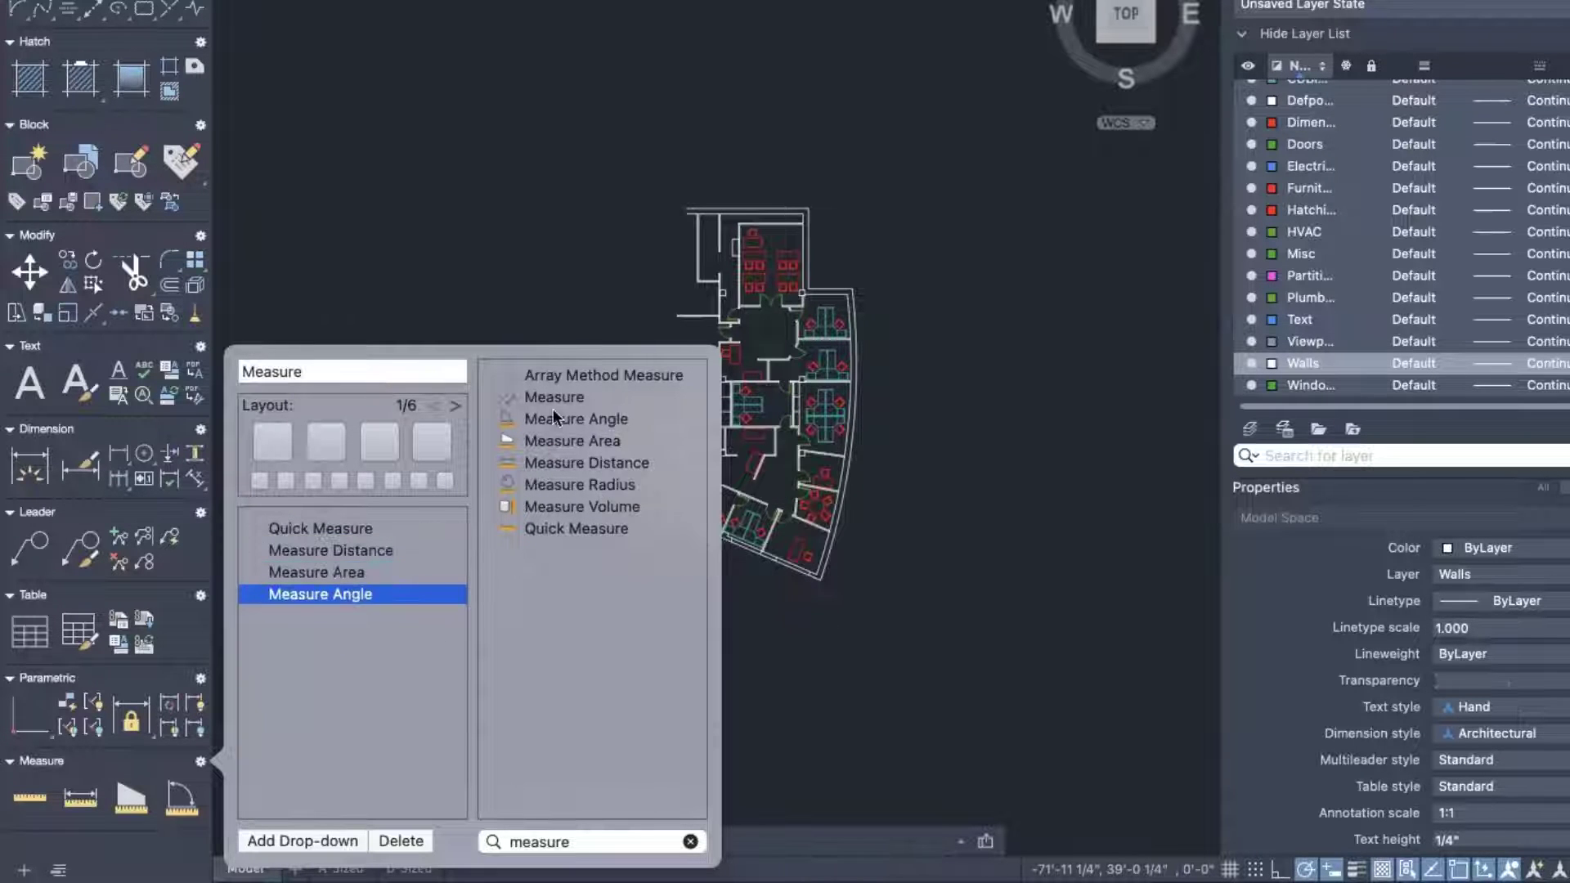
left_click_drag(572, 506, 393, 625)
left_click_drag(573, 484, 352, 677)
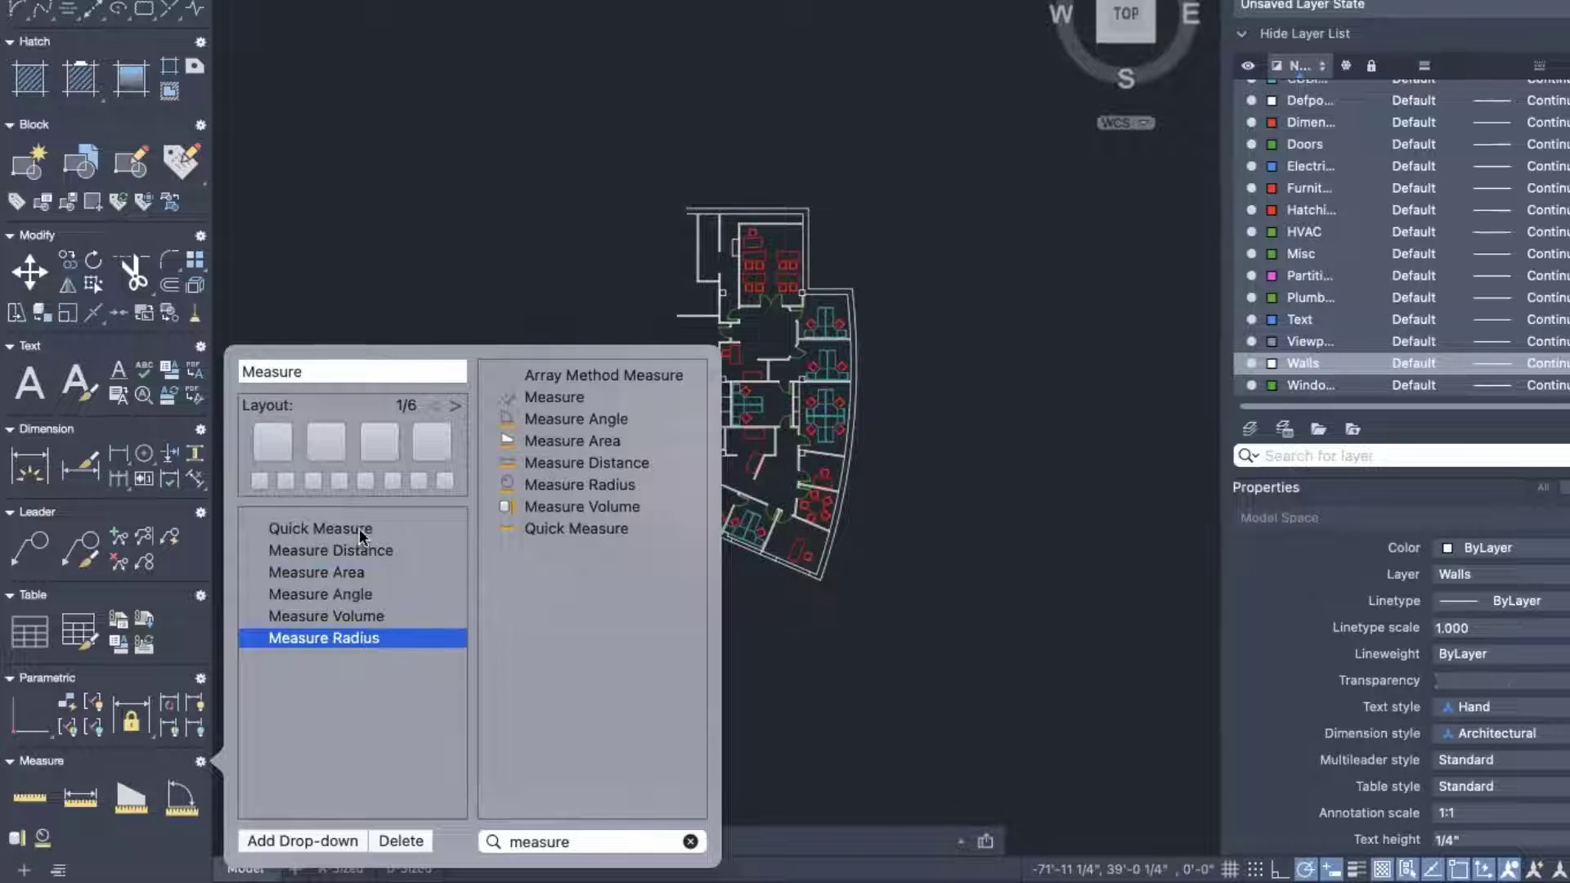
Set the Measure panel's layout to 2/6.
left_click(454, 406)
left_click(454, 406)
left_click(455, 406)
left_click(454, 405)
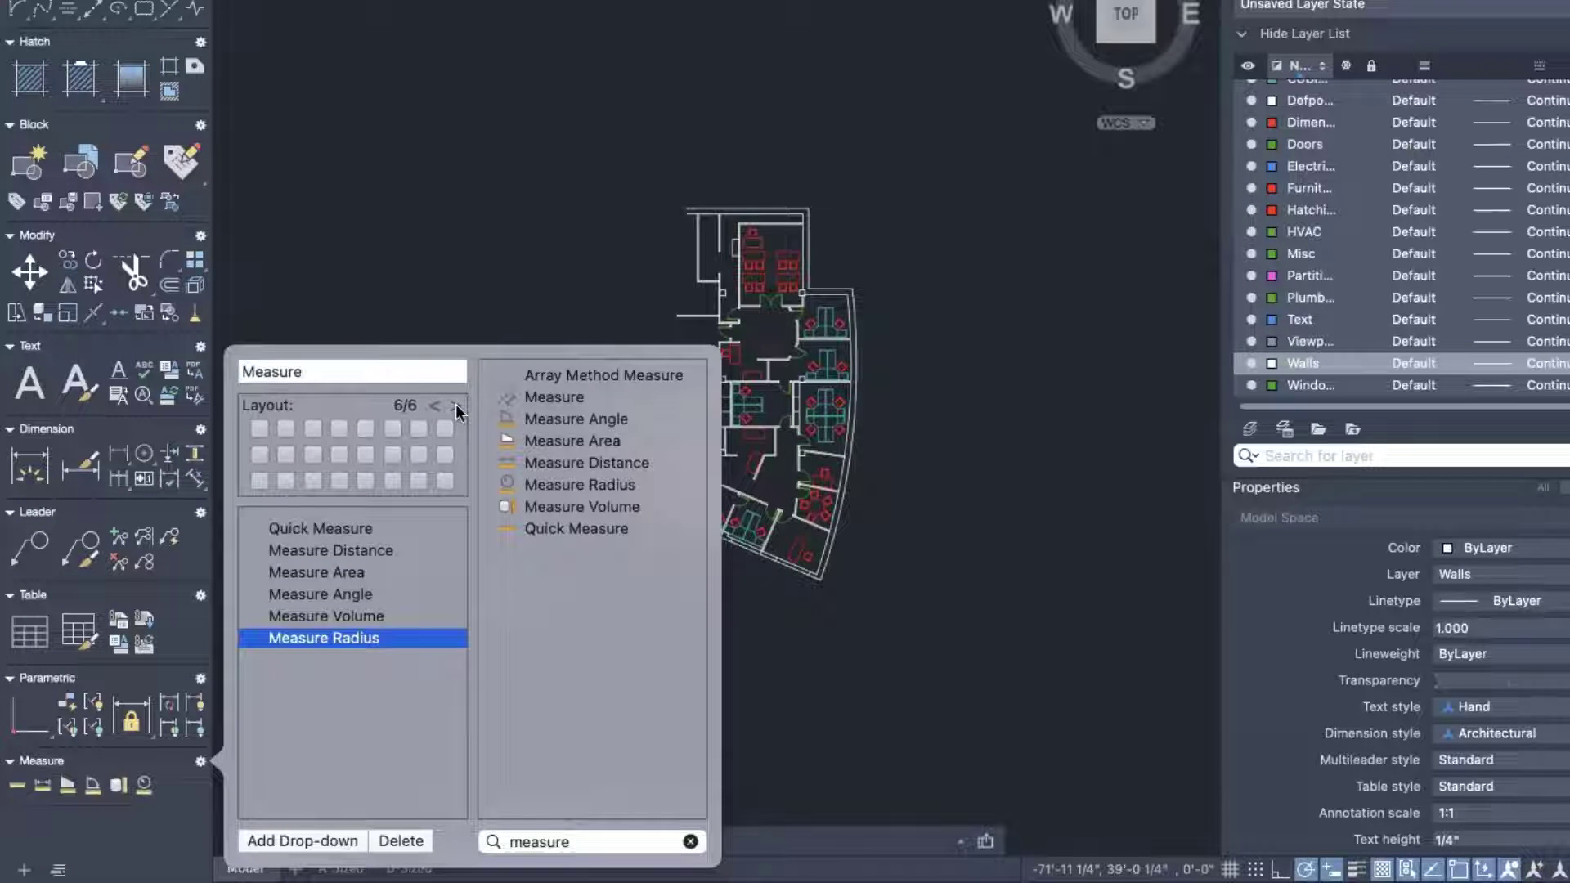
left_click(435, 406)
left_click(435, 405)
left_click(435, 405)
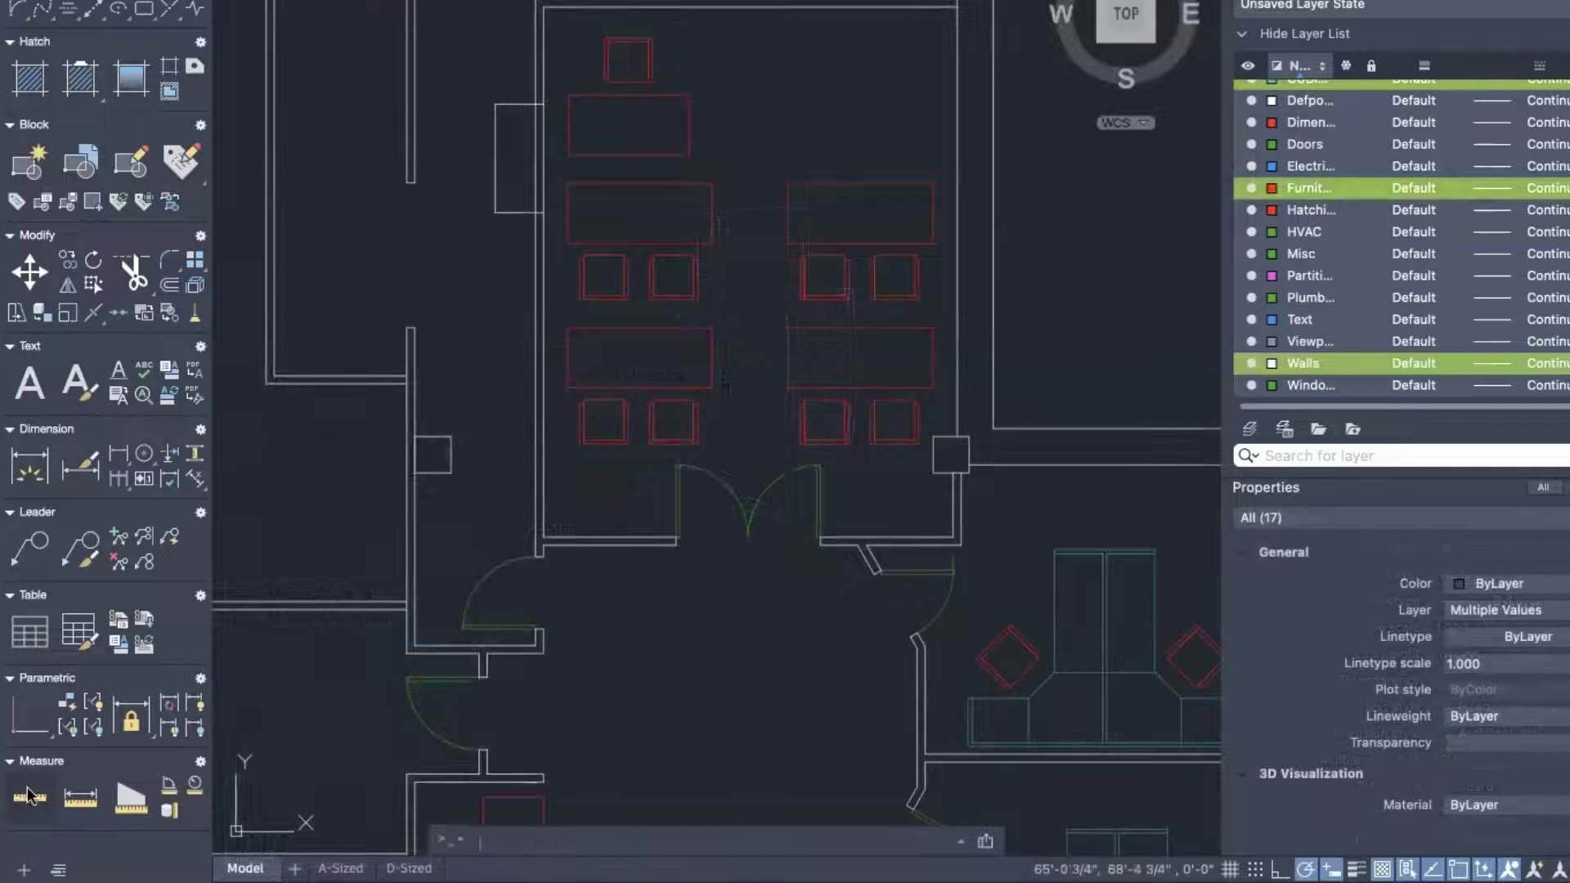
left_click(29, 795)
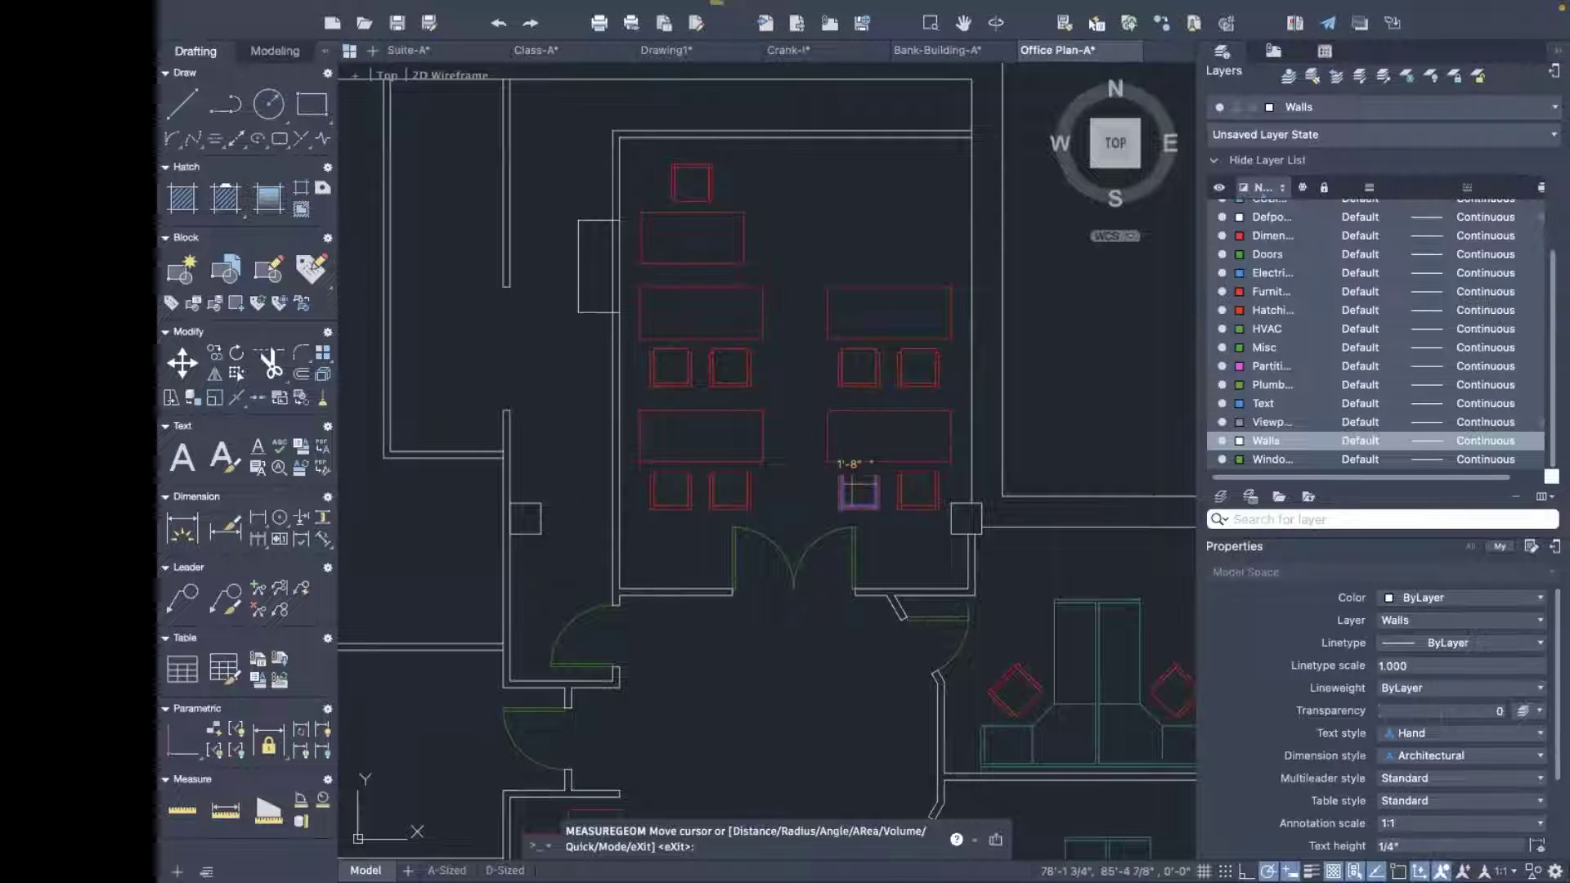
key("Escape")
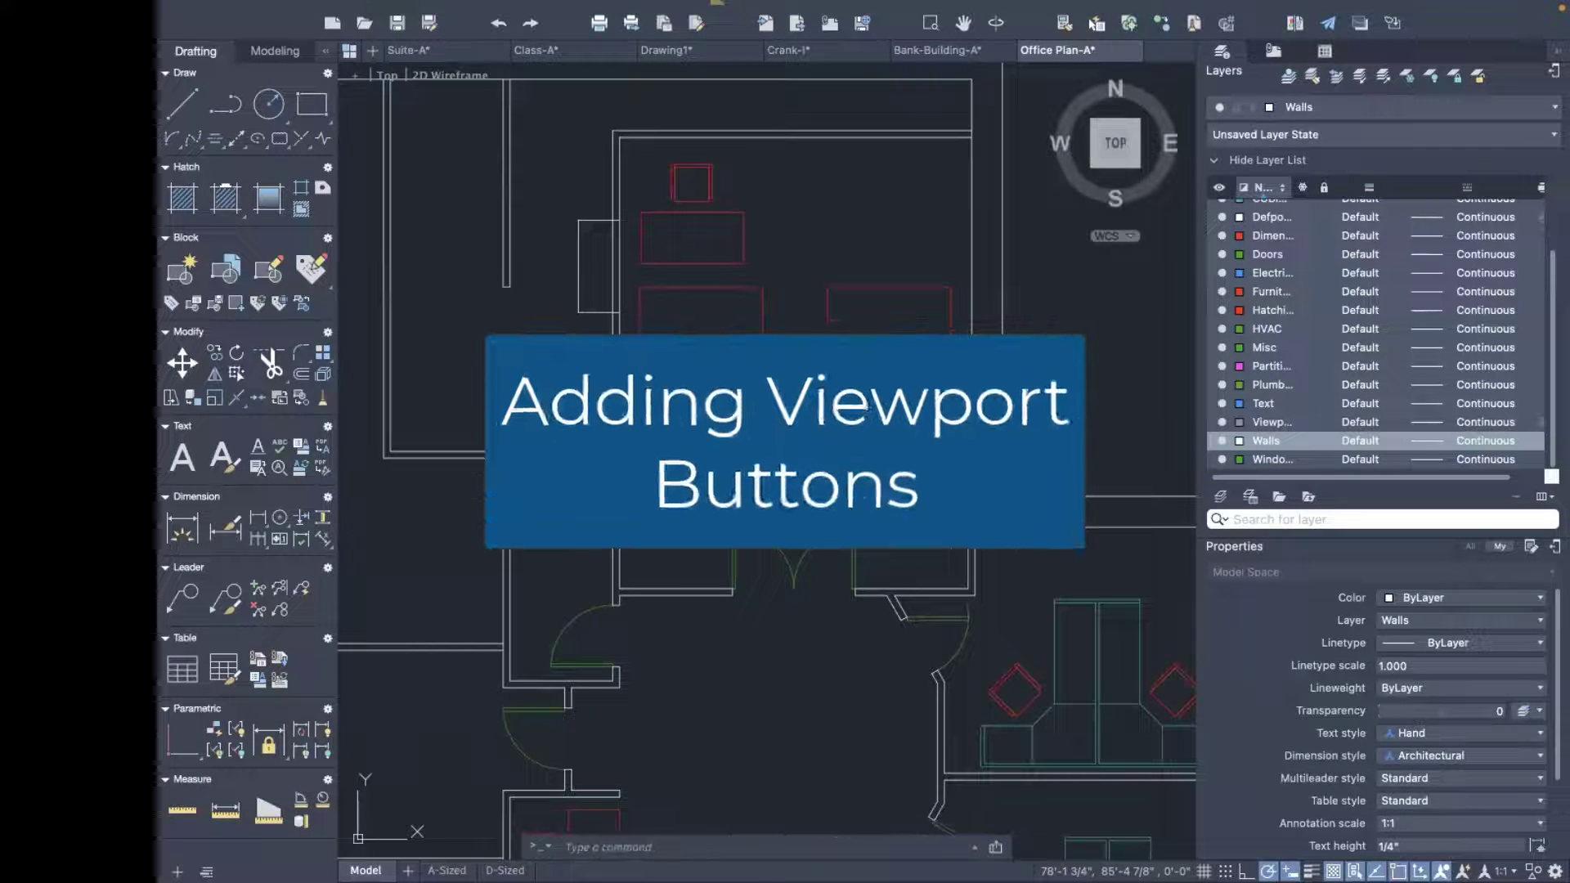
Switch to the College Building-A drawing and bring up the top toolbar's context menu.
left_click(225, 809)
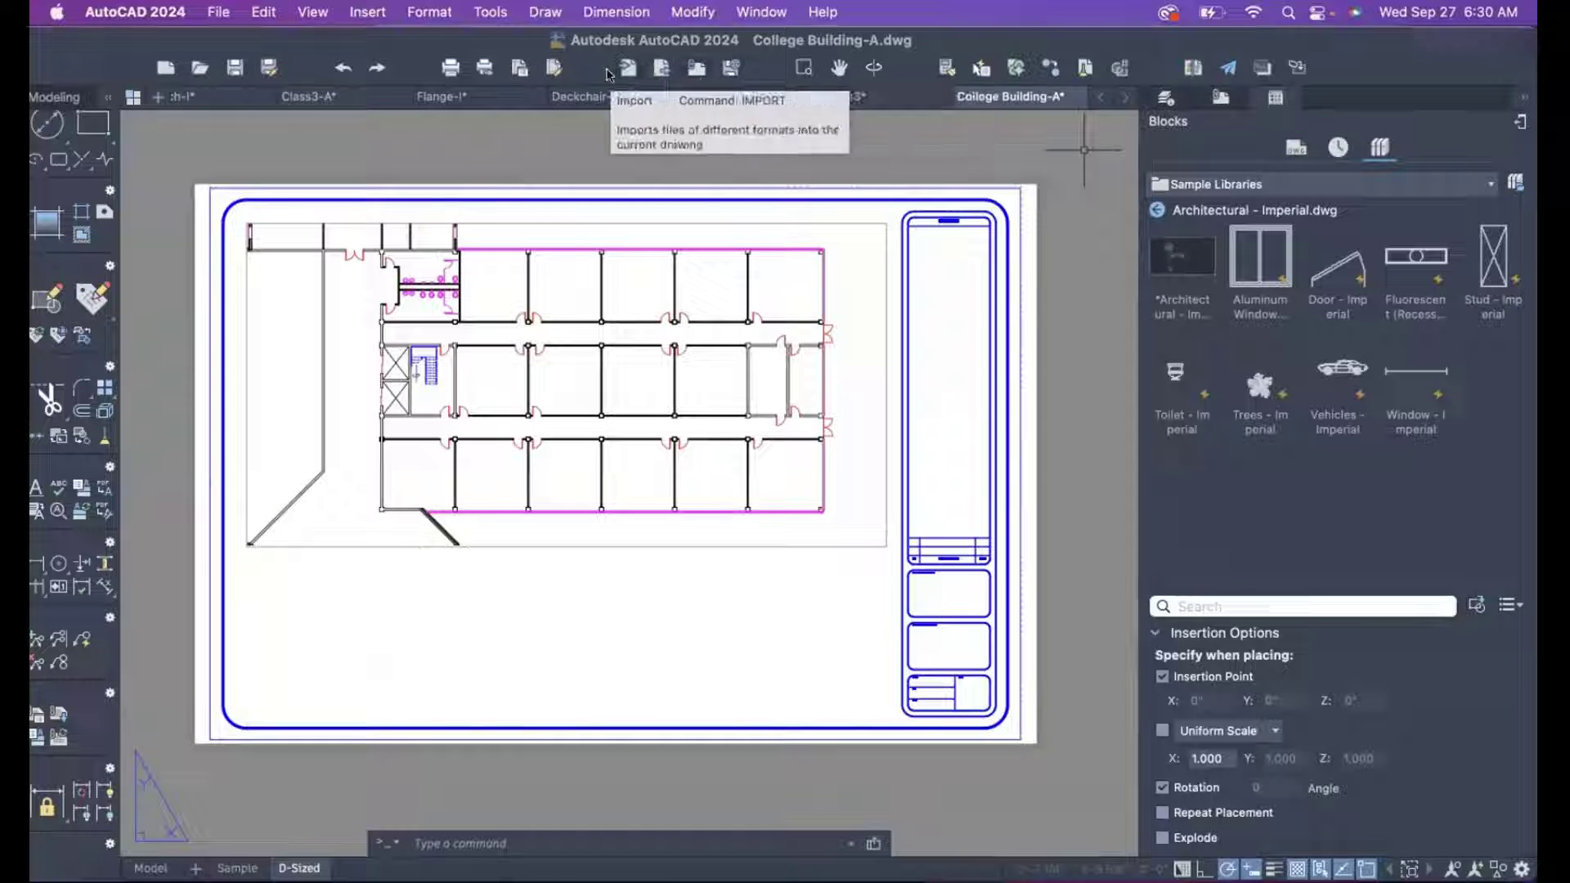
right_click(766, 70)
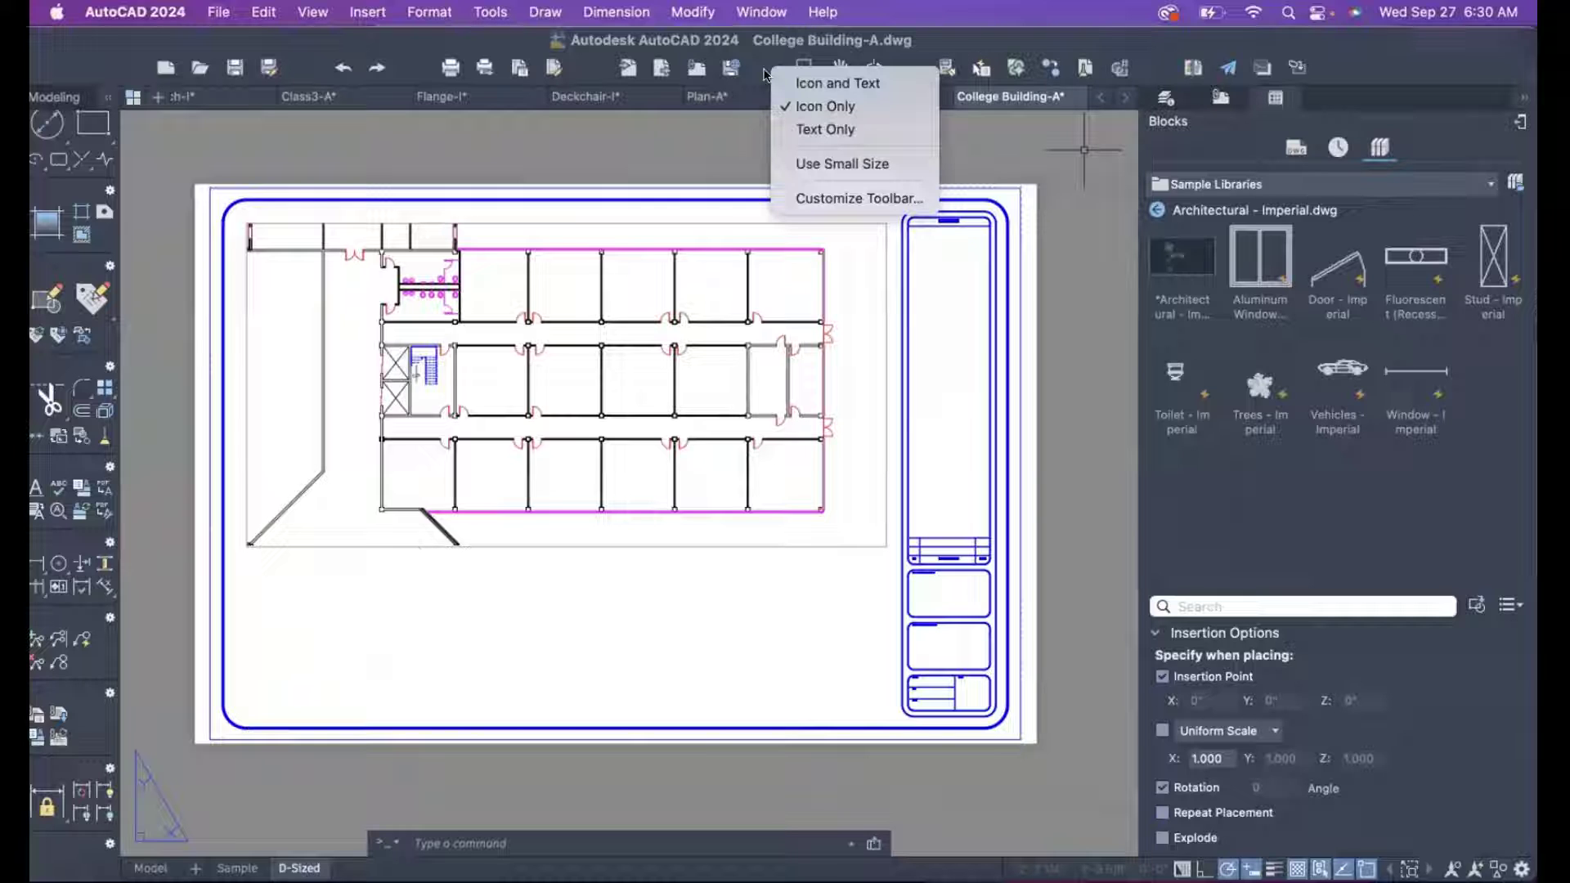
Open the Customize Toolbar sheet and check its toolbar display setting.
left_click(797, 197)
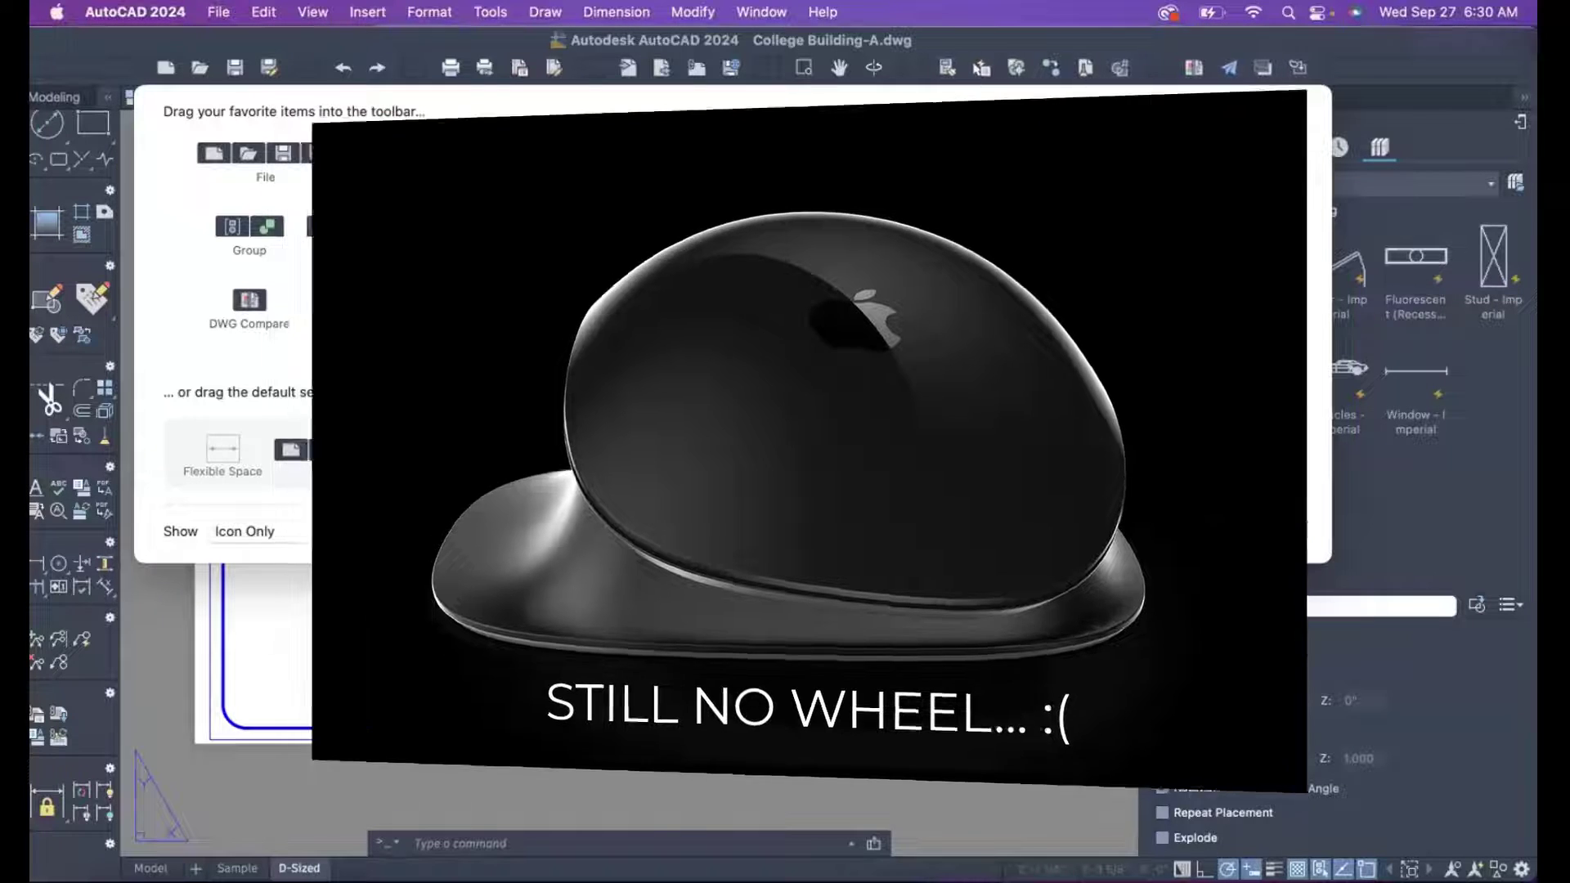
left_click(328, 531)
Keep icons-only display and add the Viewports group to the main toolbar.
left_click(269, 532)
left_click_drag(320, 227, 860, 78)
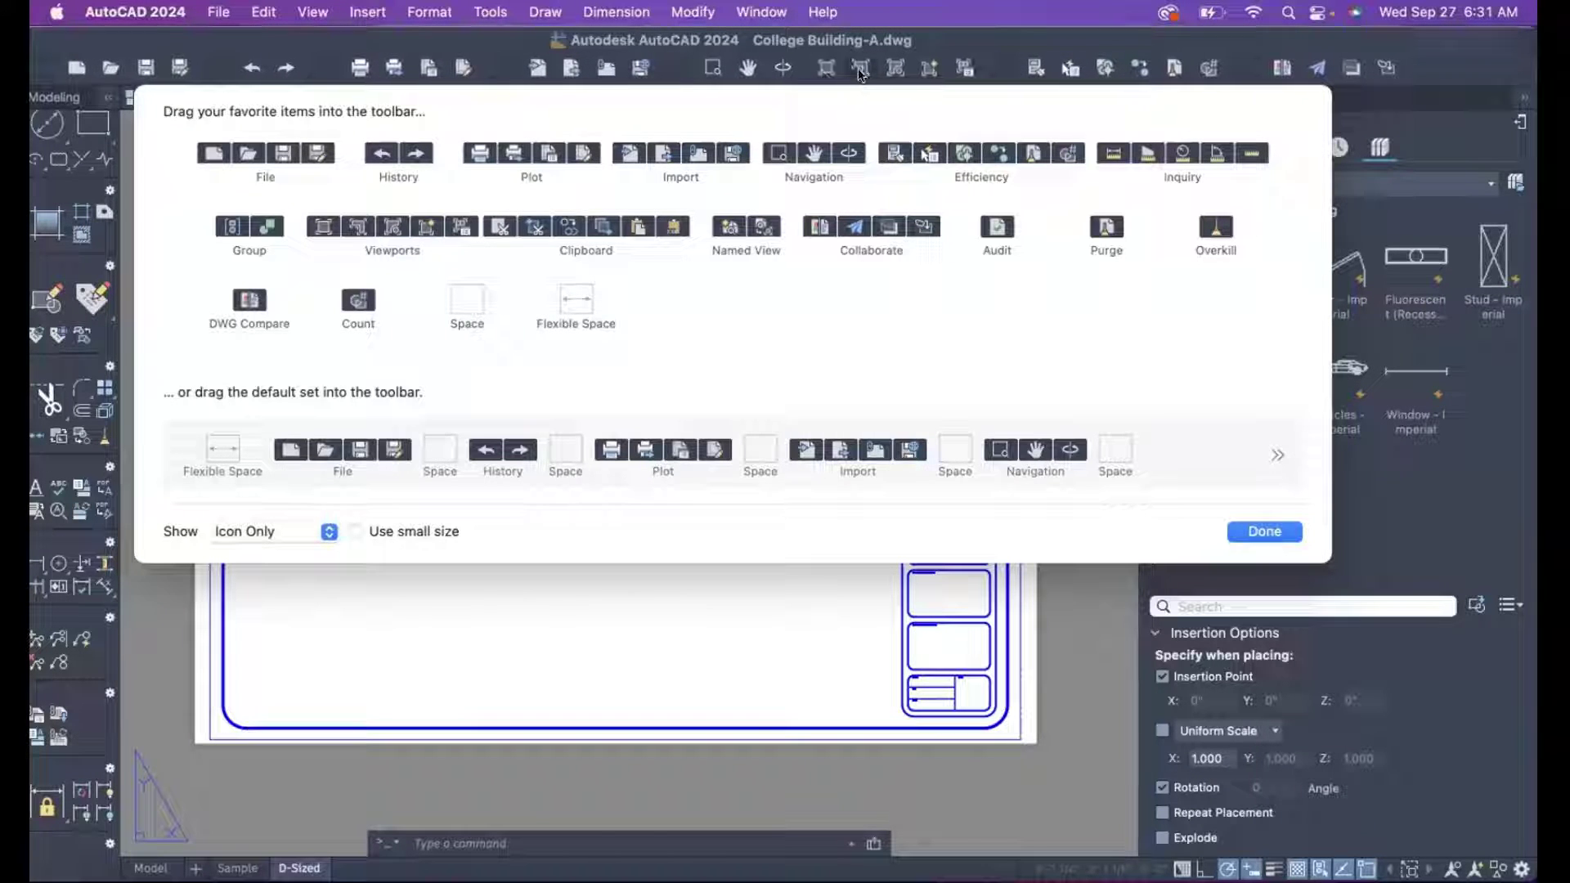
left_click(1259, 527)
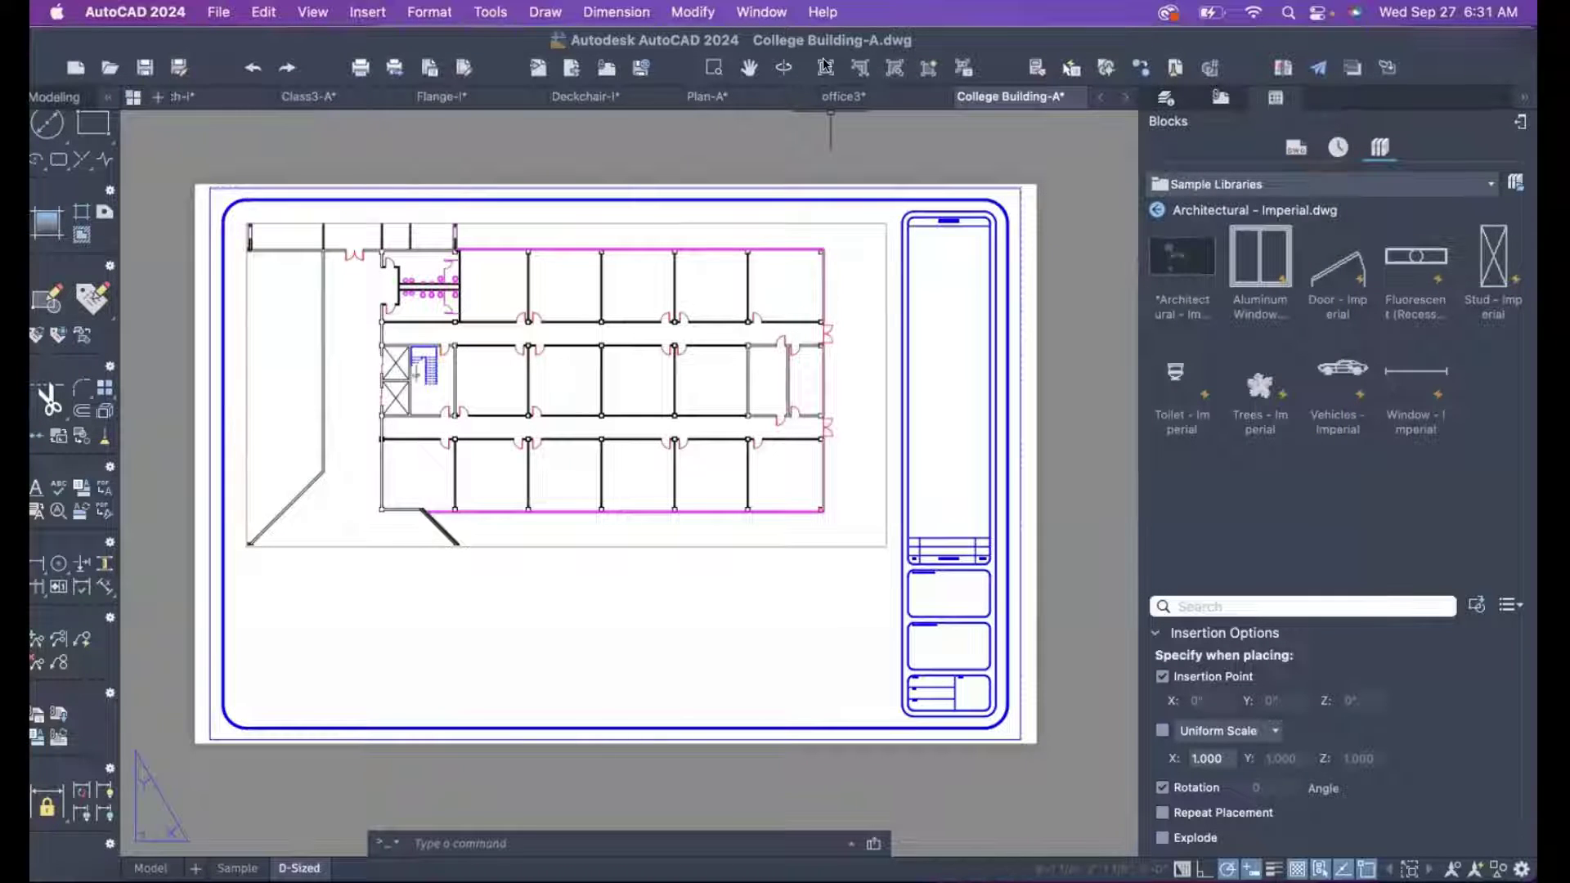
Reopen Customize Toolbar and add the Named View group to the main toolbar.
right_click(995, 70)
left_click(1063, 193)
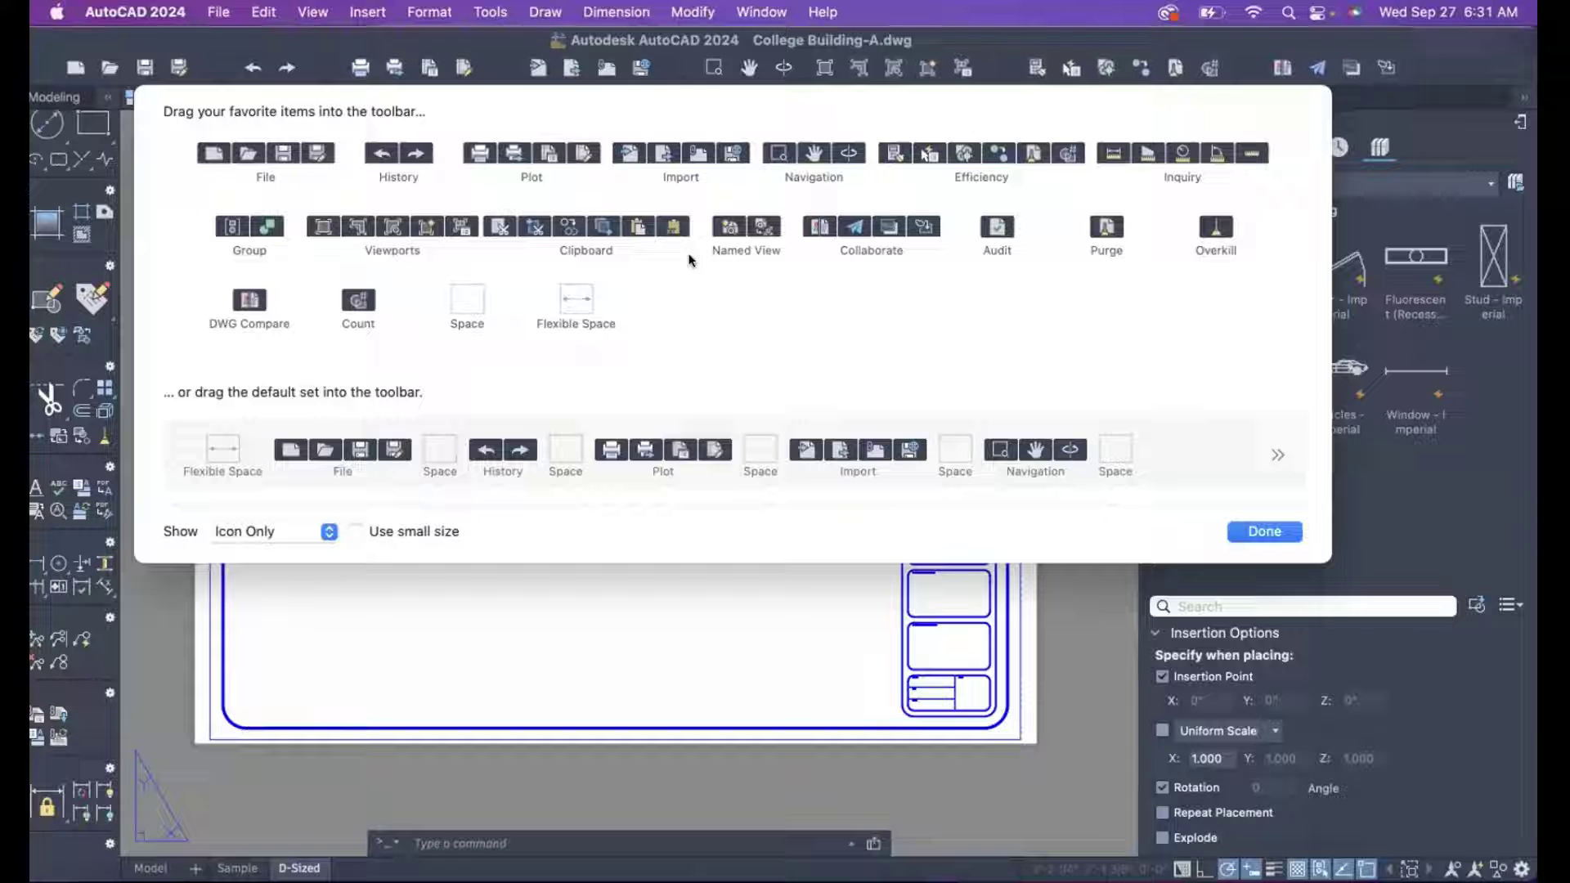
left_click_drag(762, 228, 992, 68)
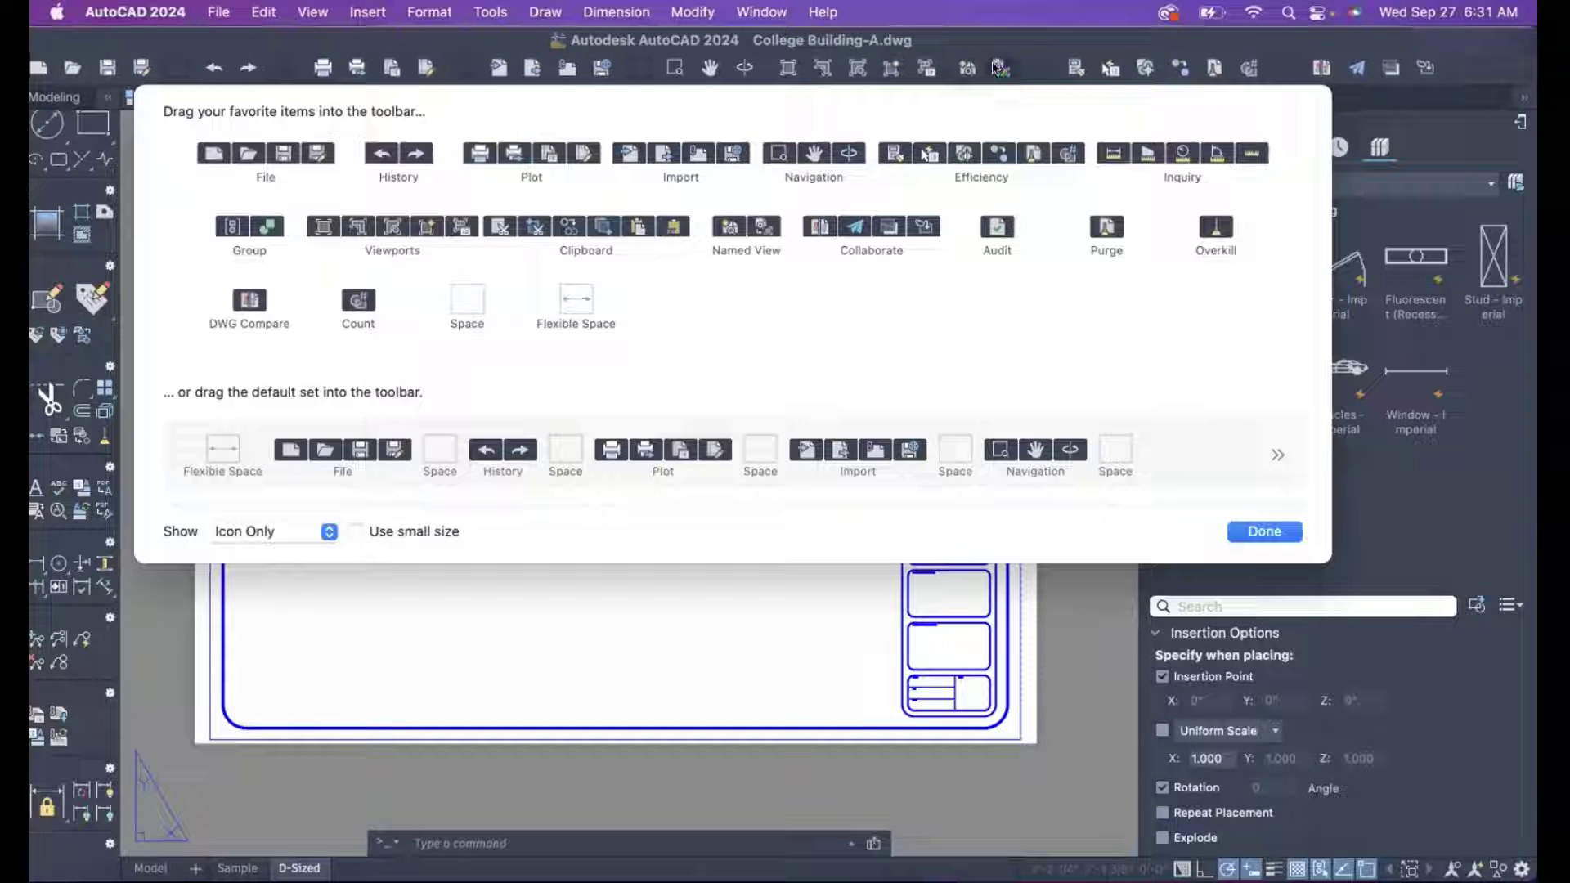
left_click(1240, 533)
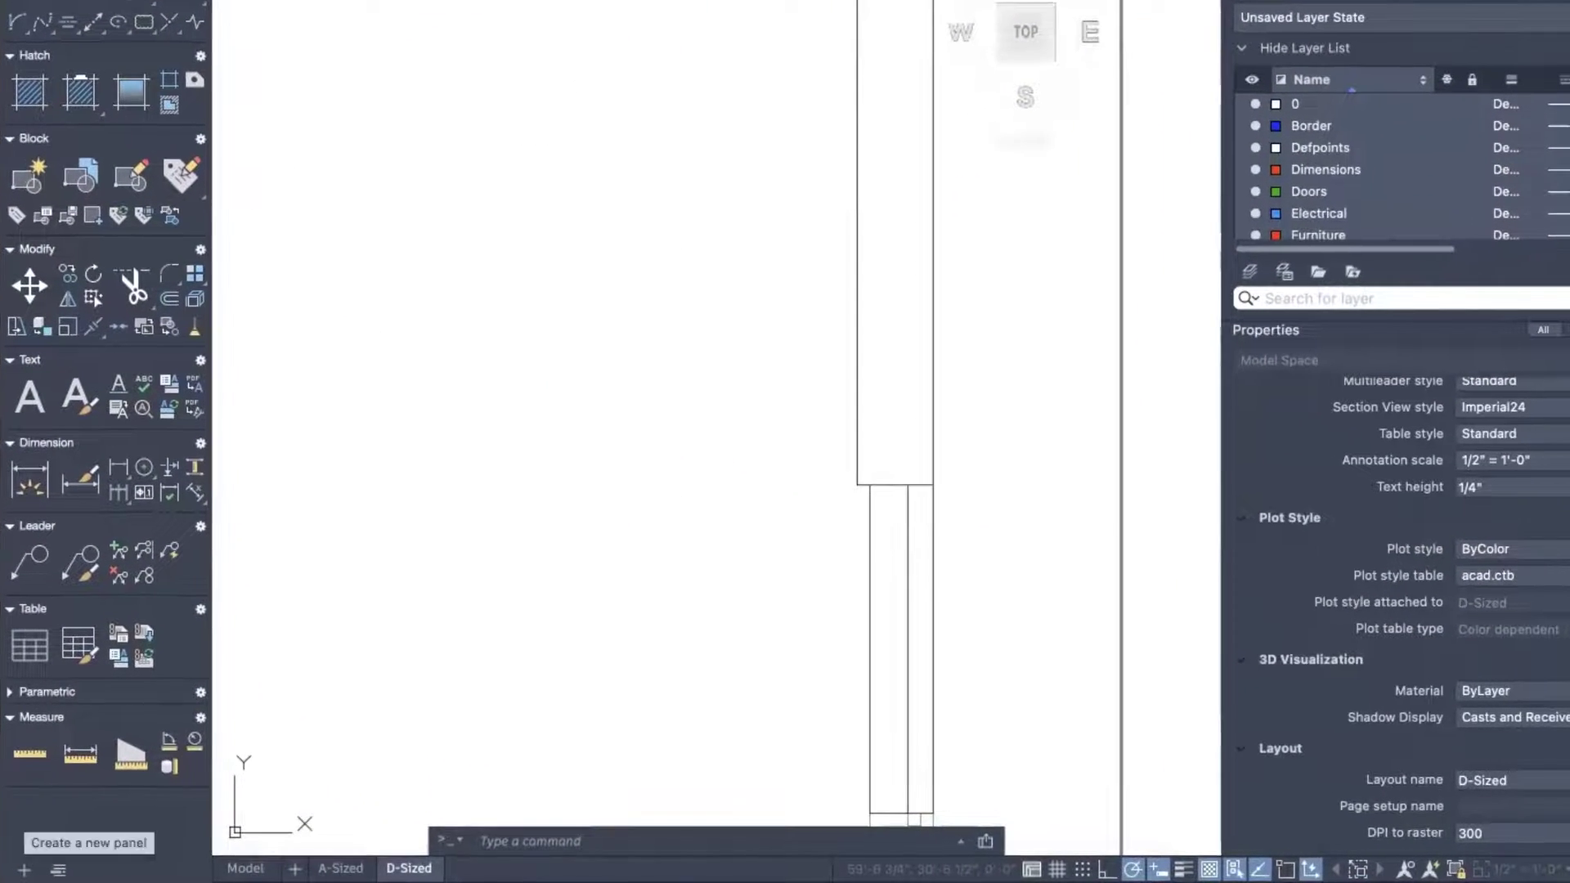
Create another new tool palette panel and name it Annotative.
left_click(90, 871)
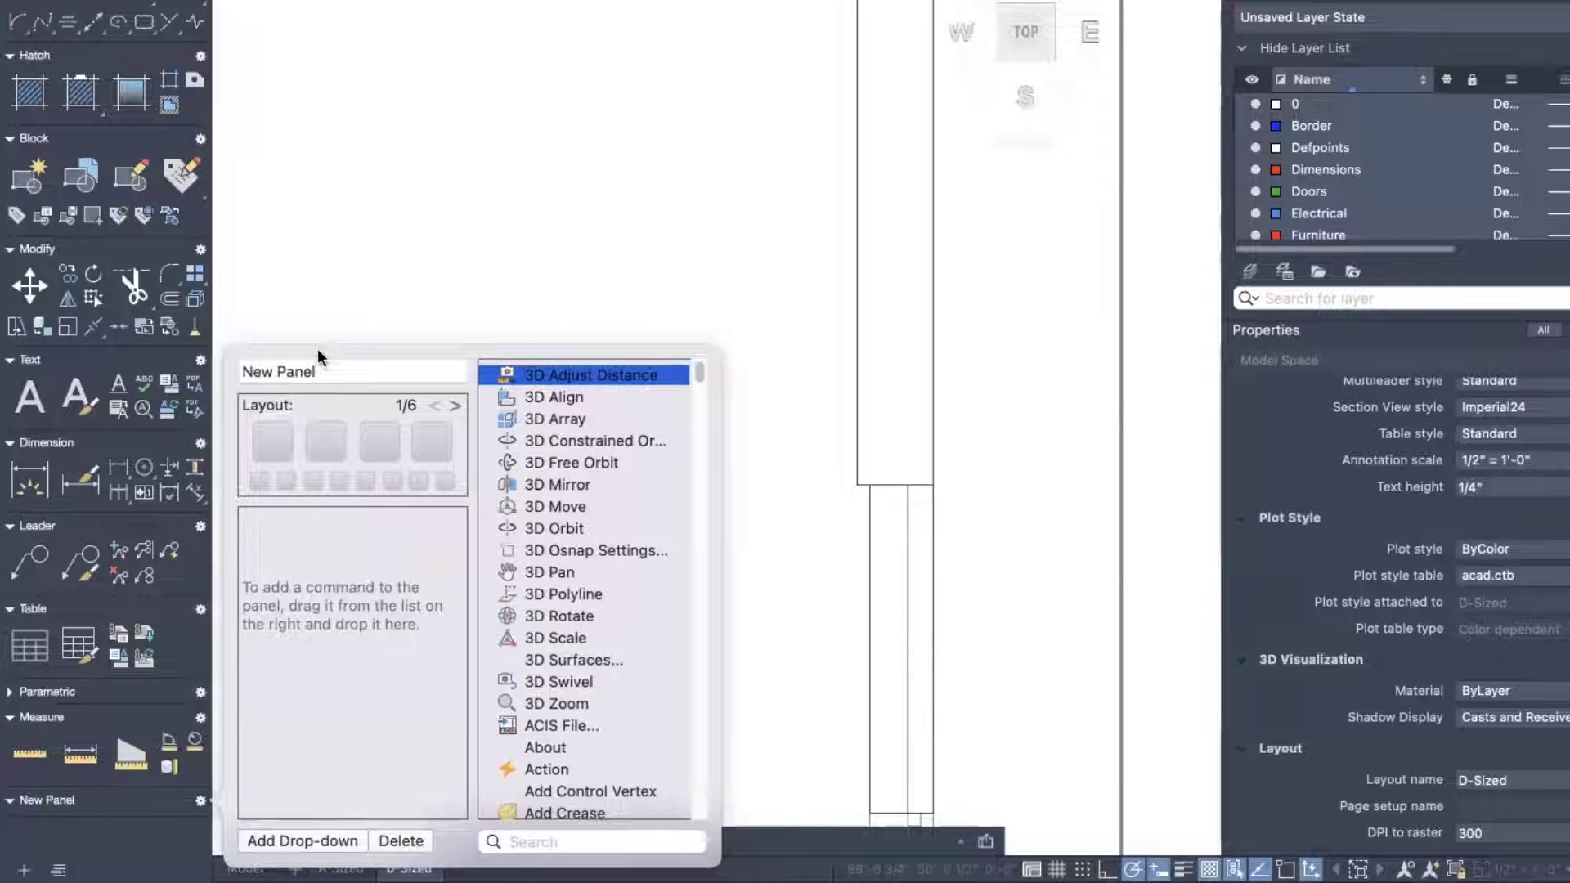
triple_click(321, 372)
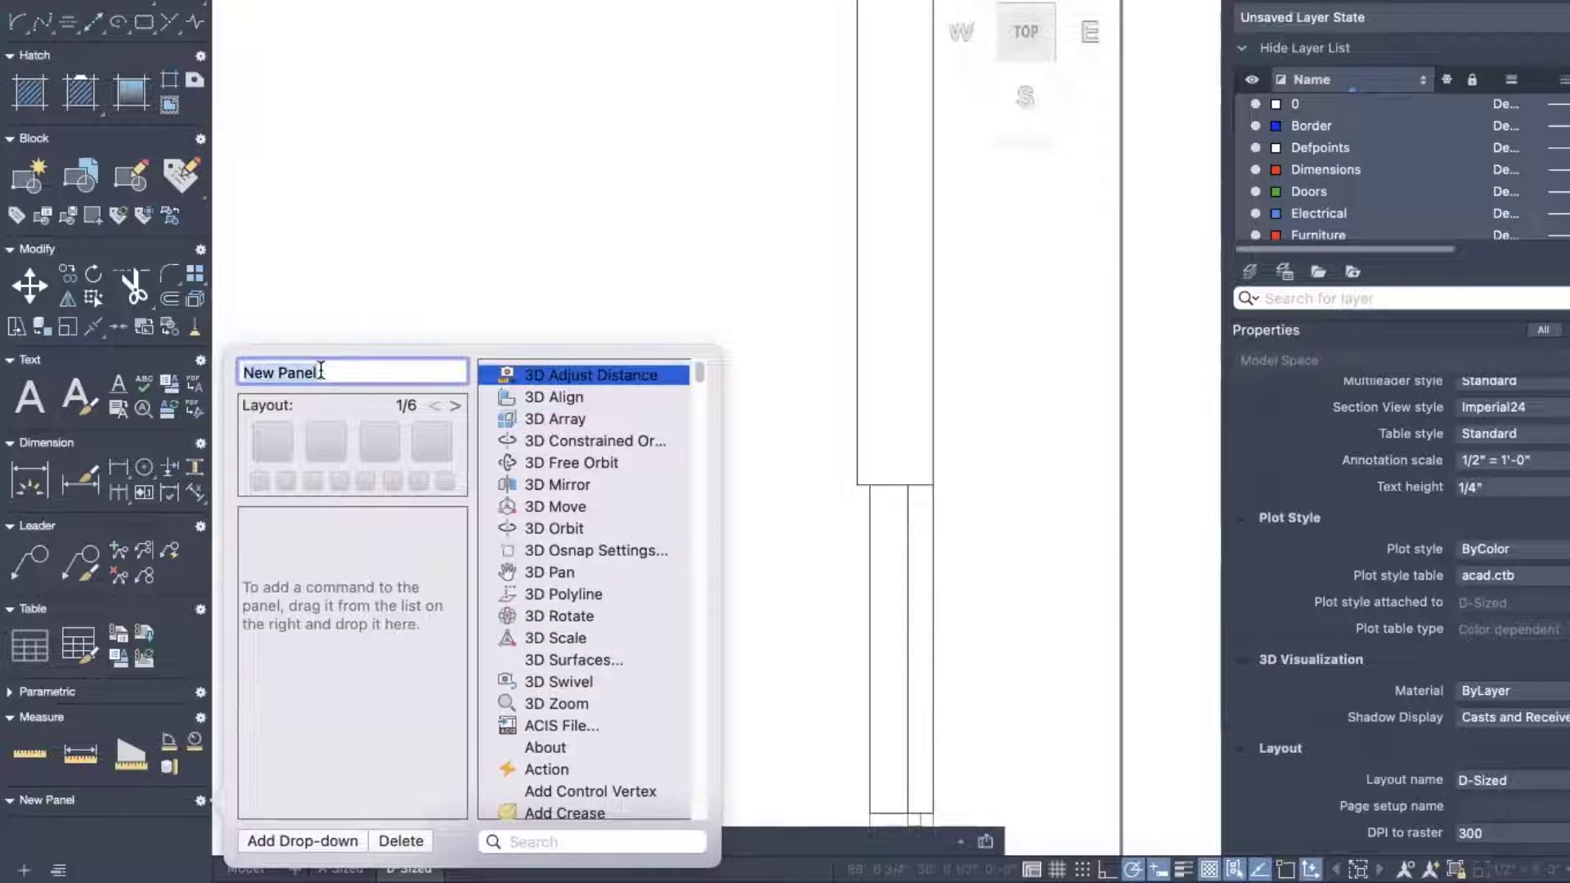
type("A")
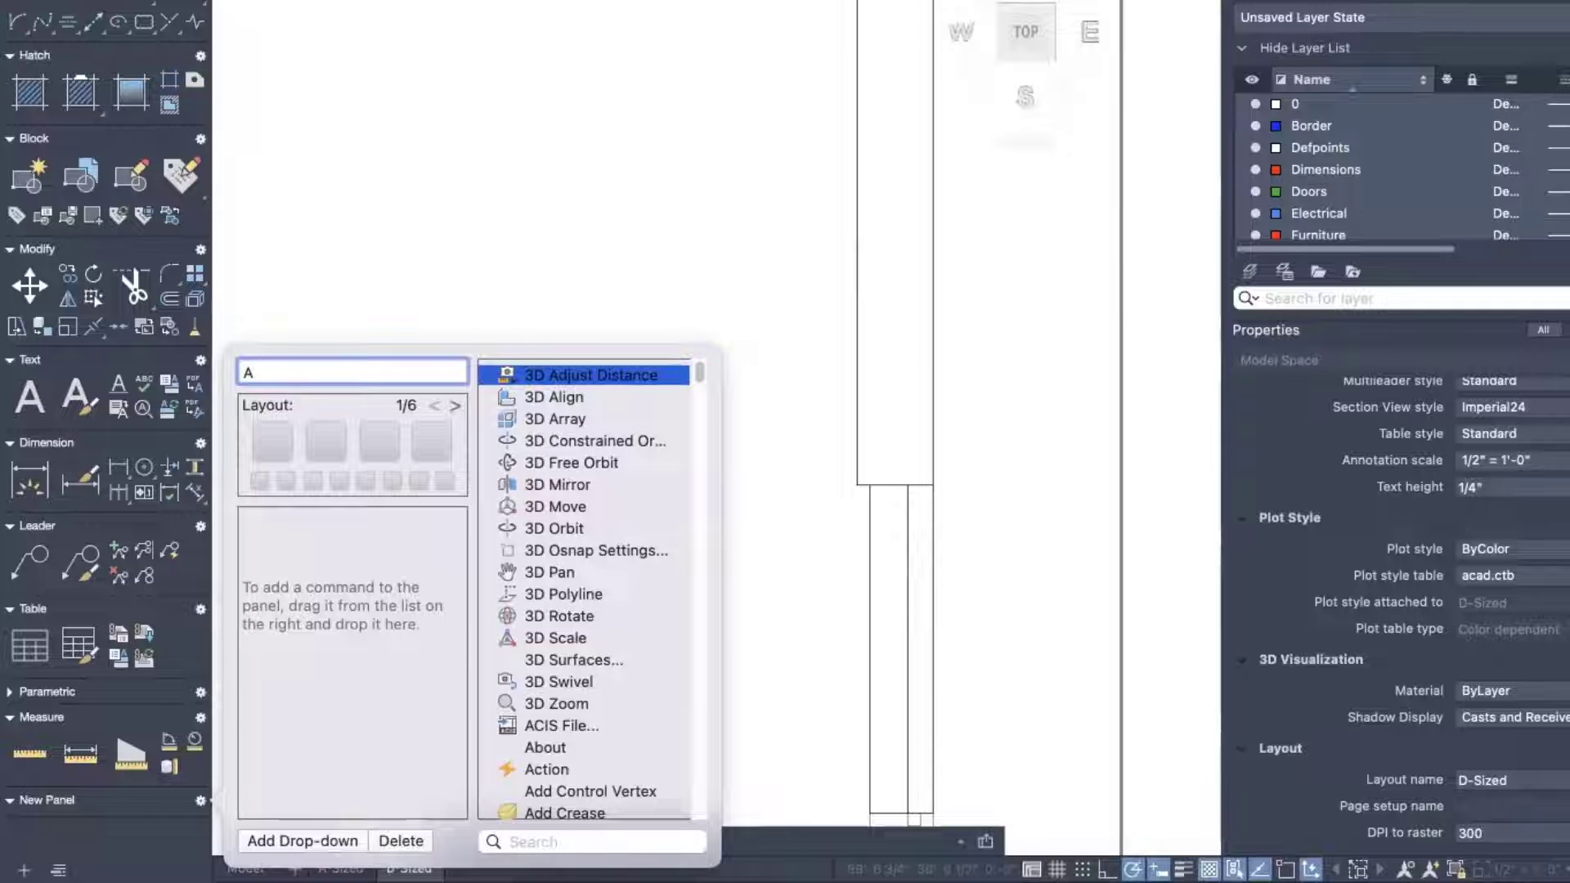
type("A")
key("BackSpace")
type("Annotative")
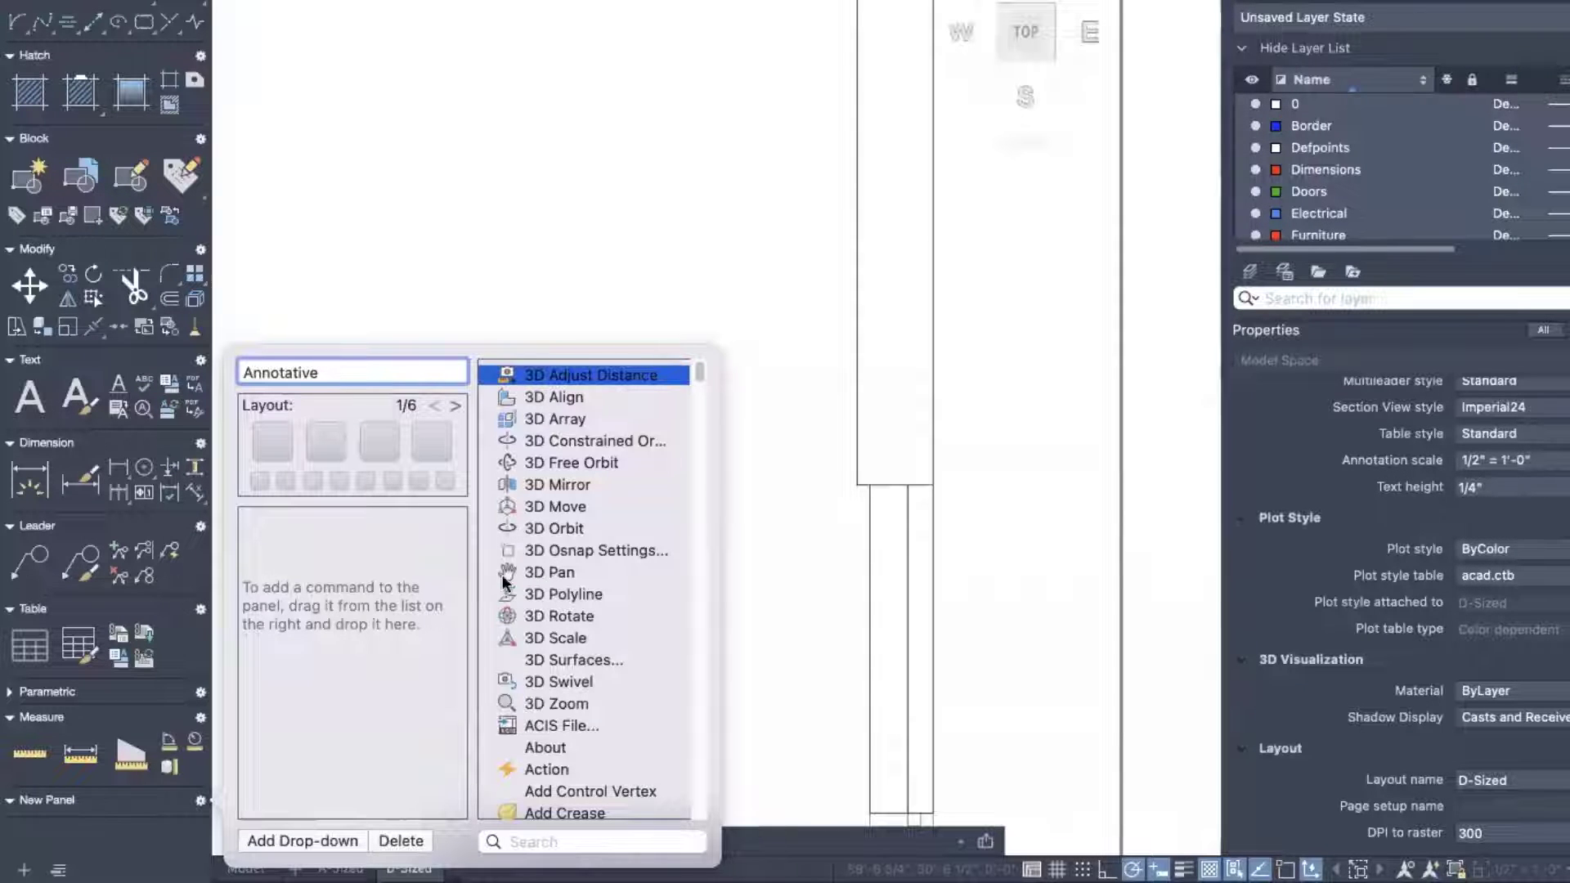
left_click(493, 842)
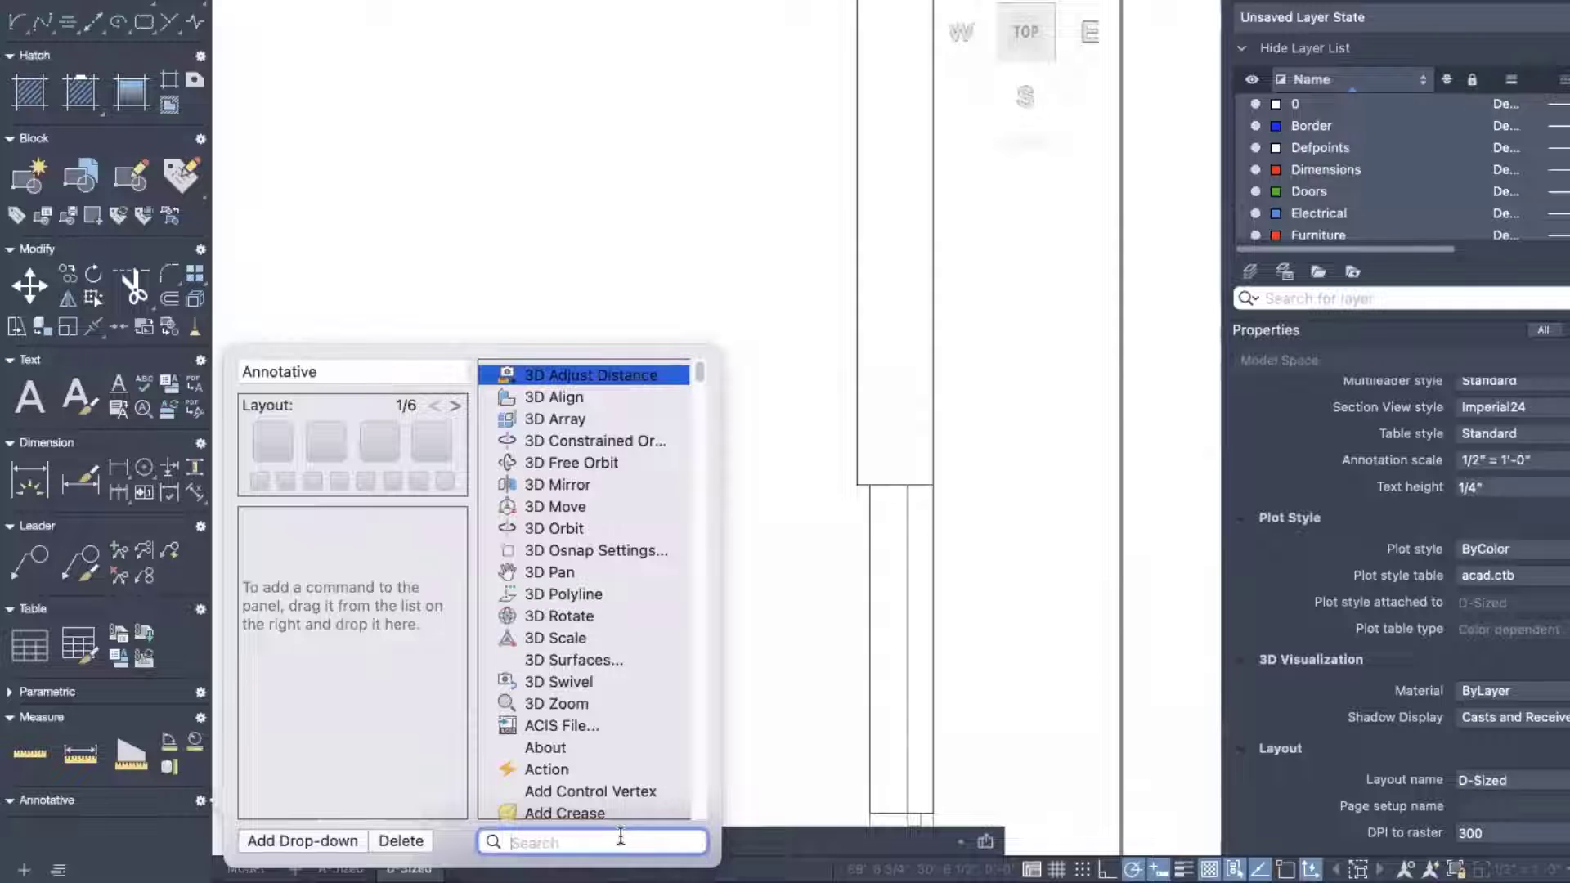
Add Add Current Scale, Delete Current Scale and Add/Delete Scales... to the Annotative panel.
type("add")
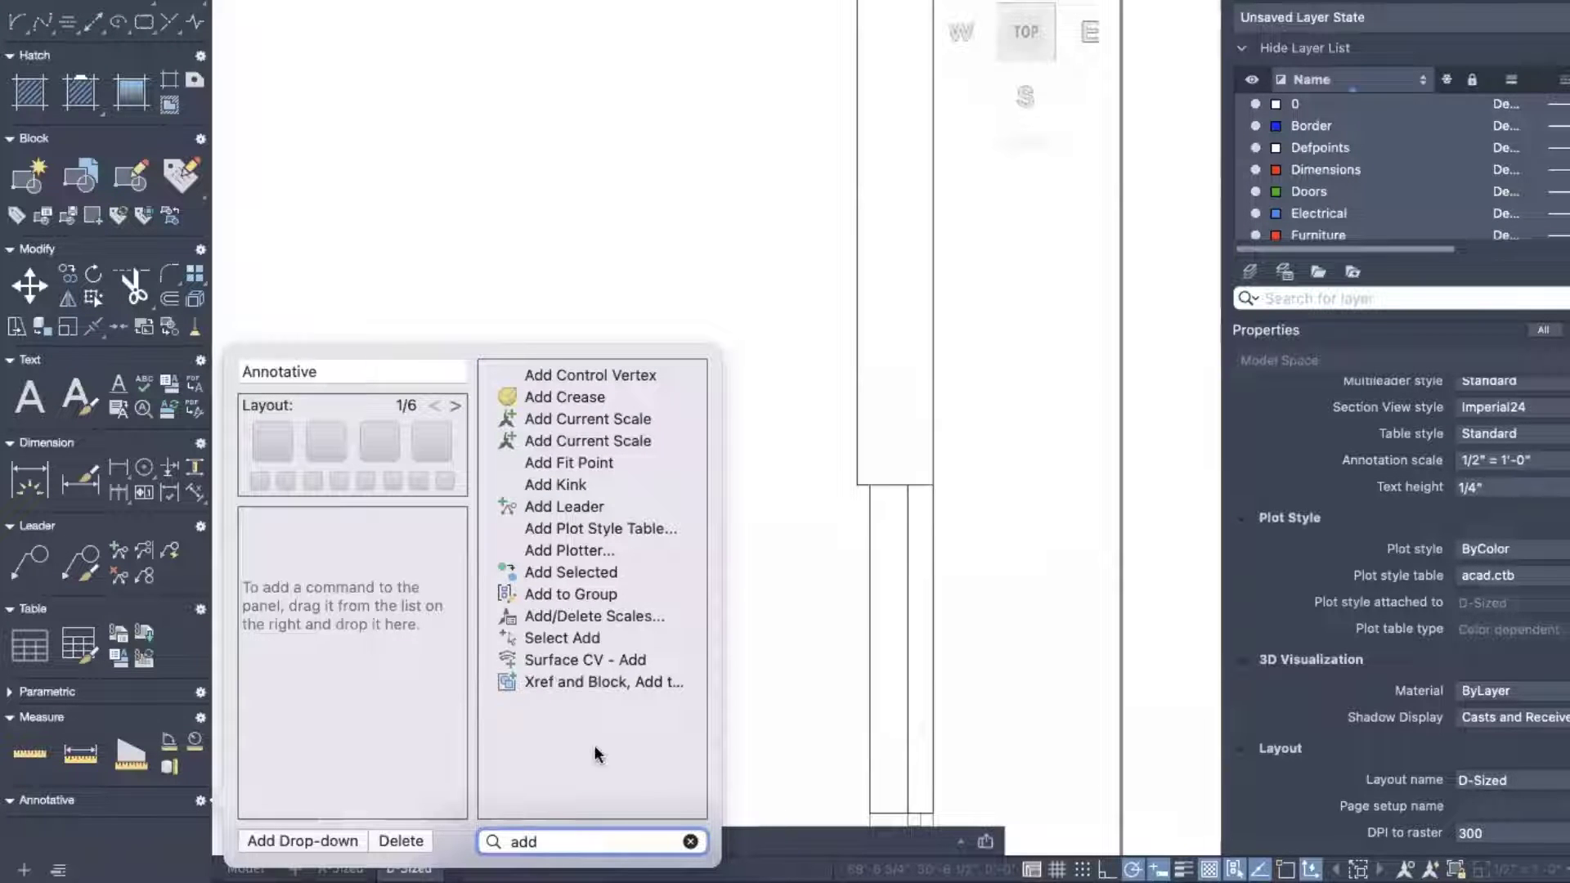
left_click_drag(620, 416, 403, 623)
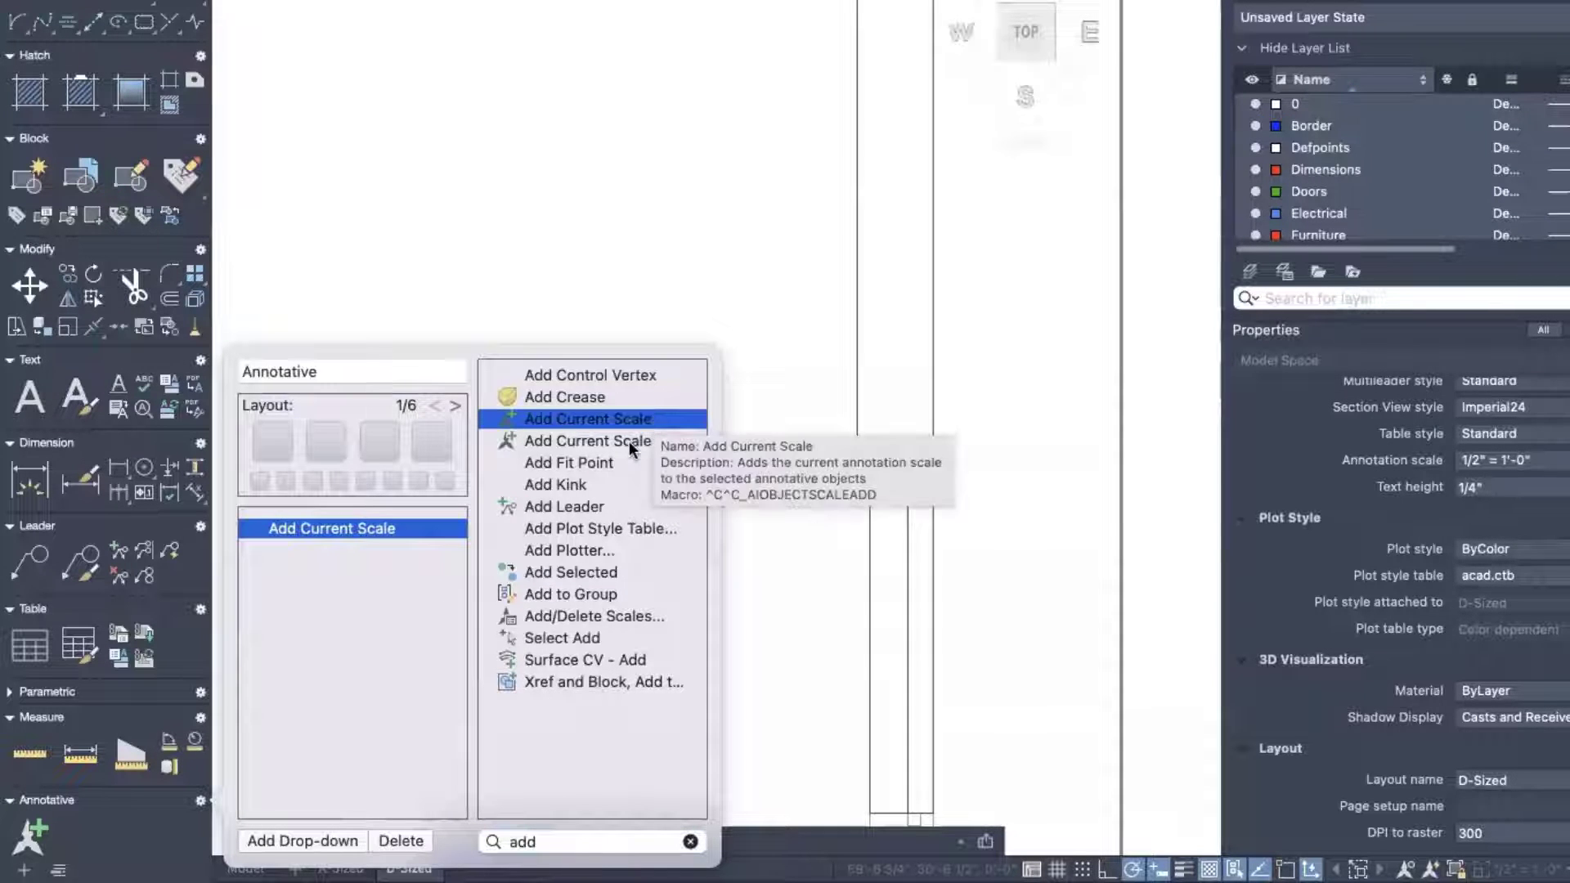
left_click(691, 841)
type("dele")
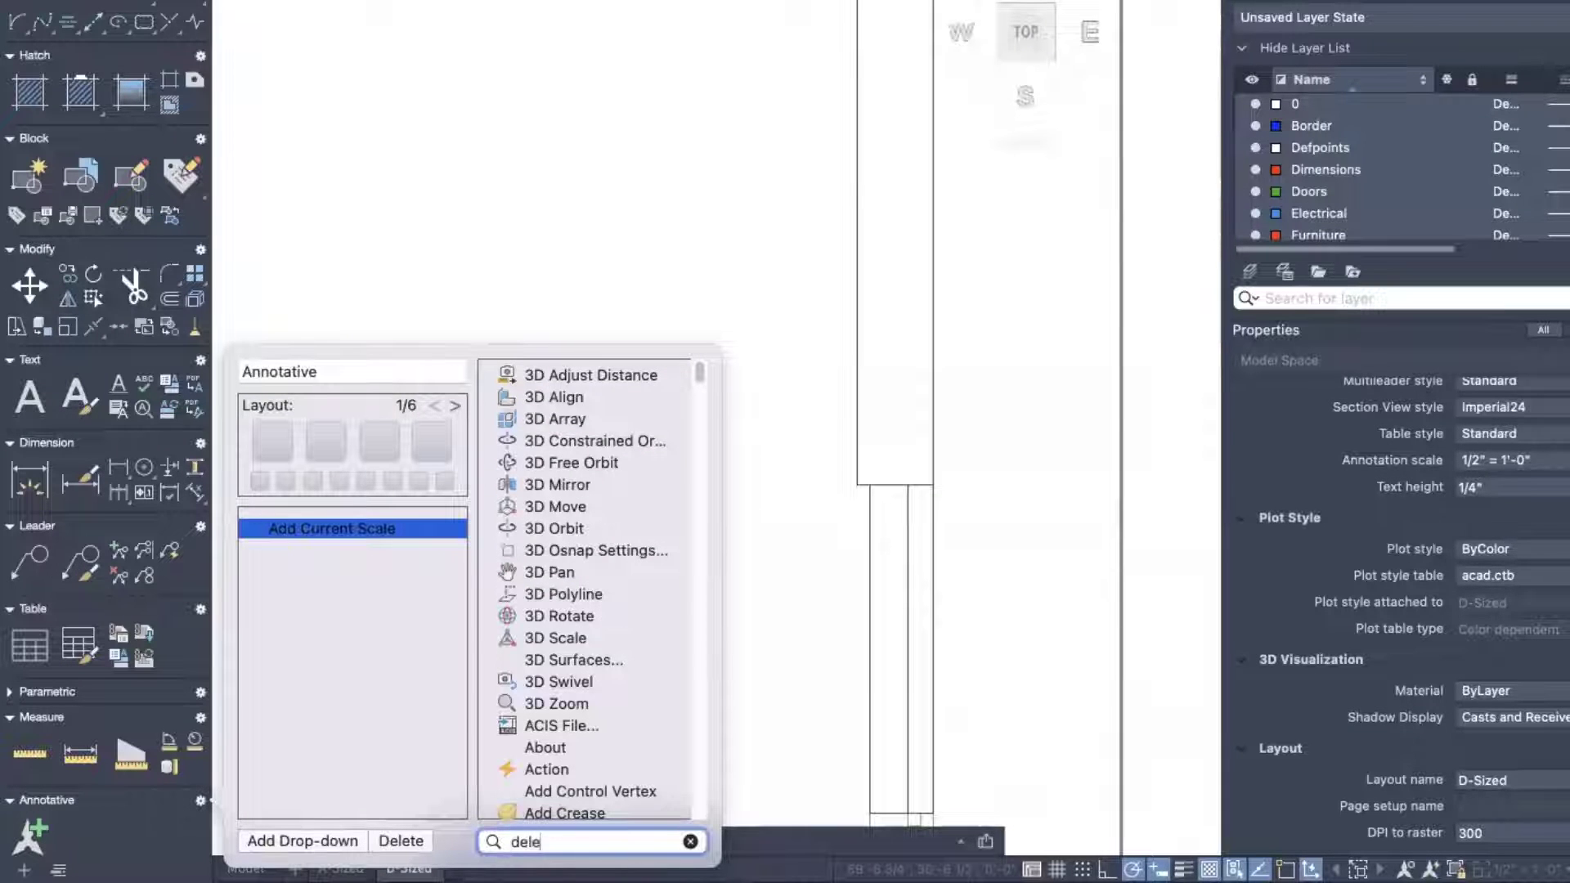
type("te")
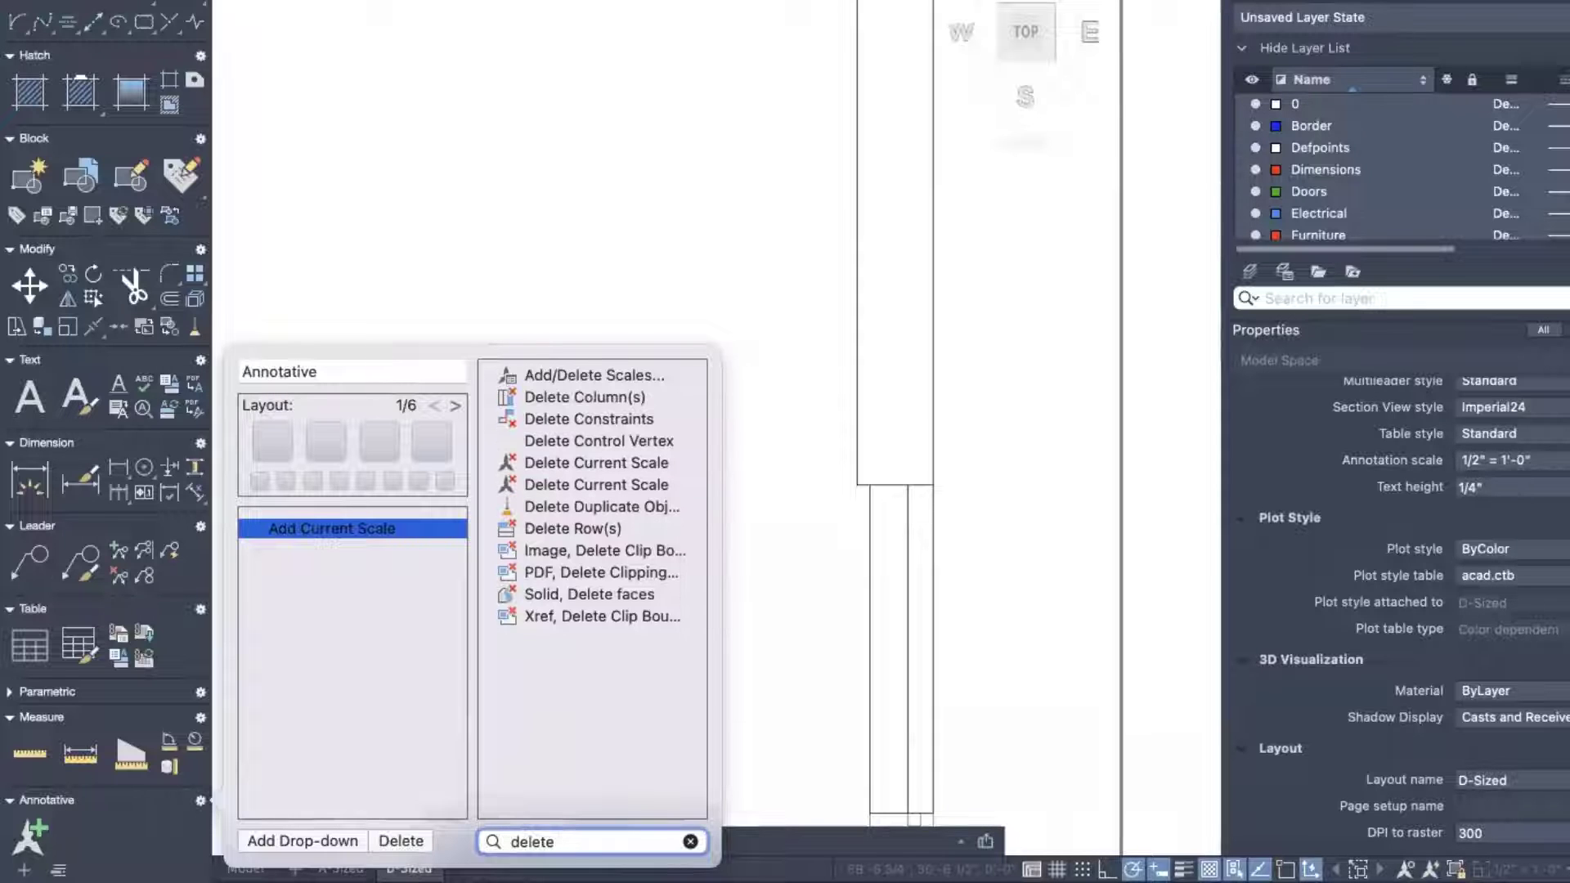
mouse_move(636, 370)
left_mouse_down()
mouse_move(509, 466)
mouse_move(438, 600)
left_mouse_up()
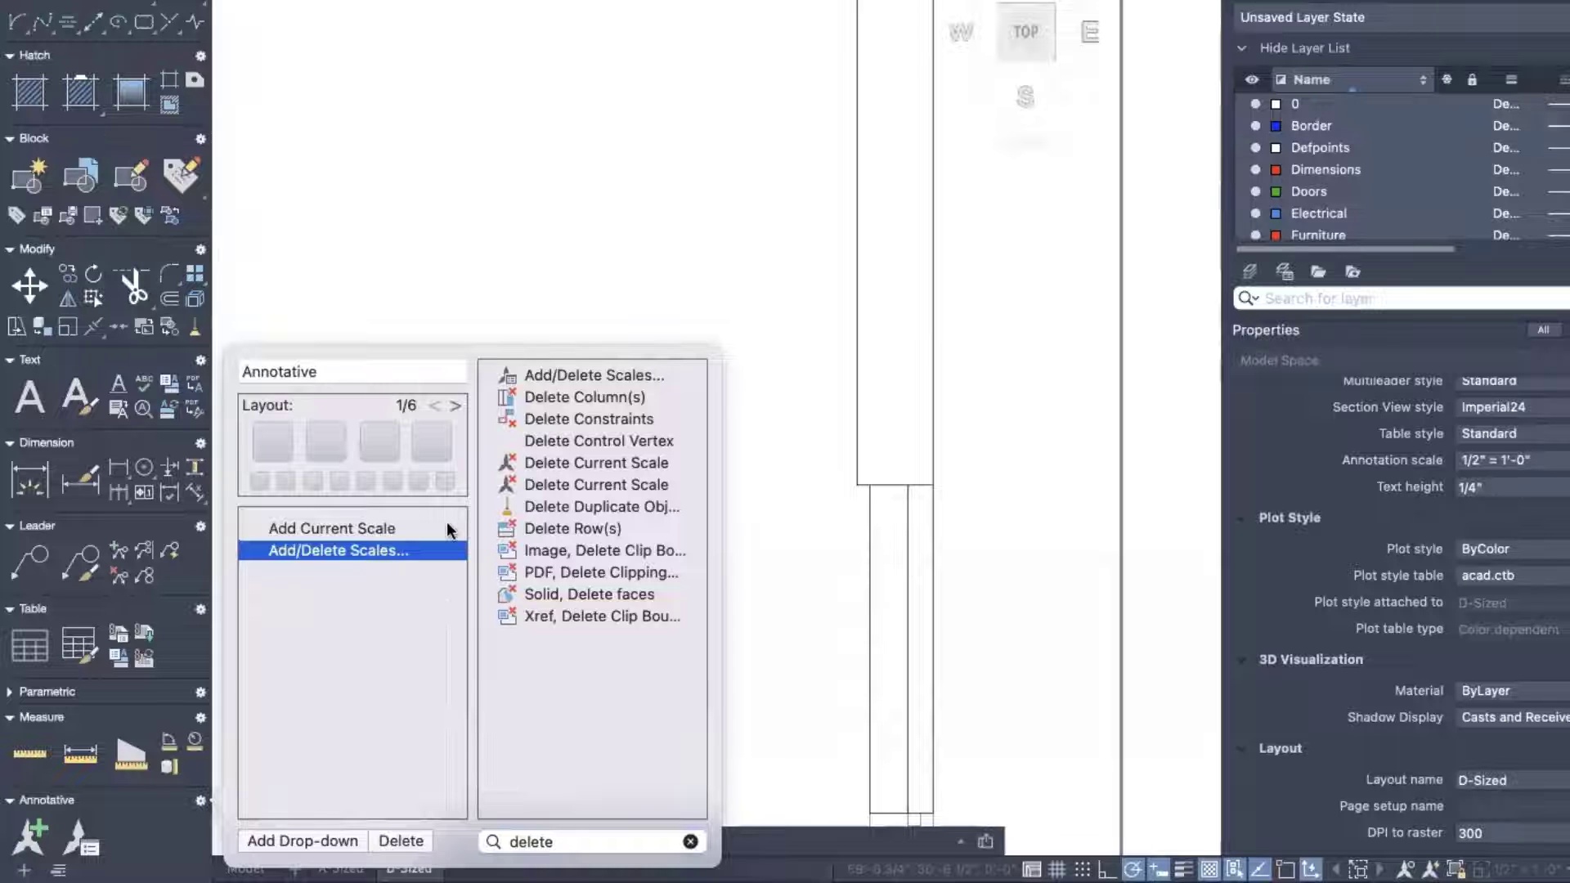
key("Delete")
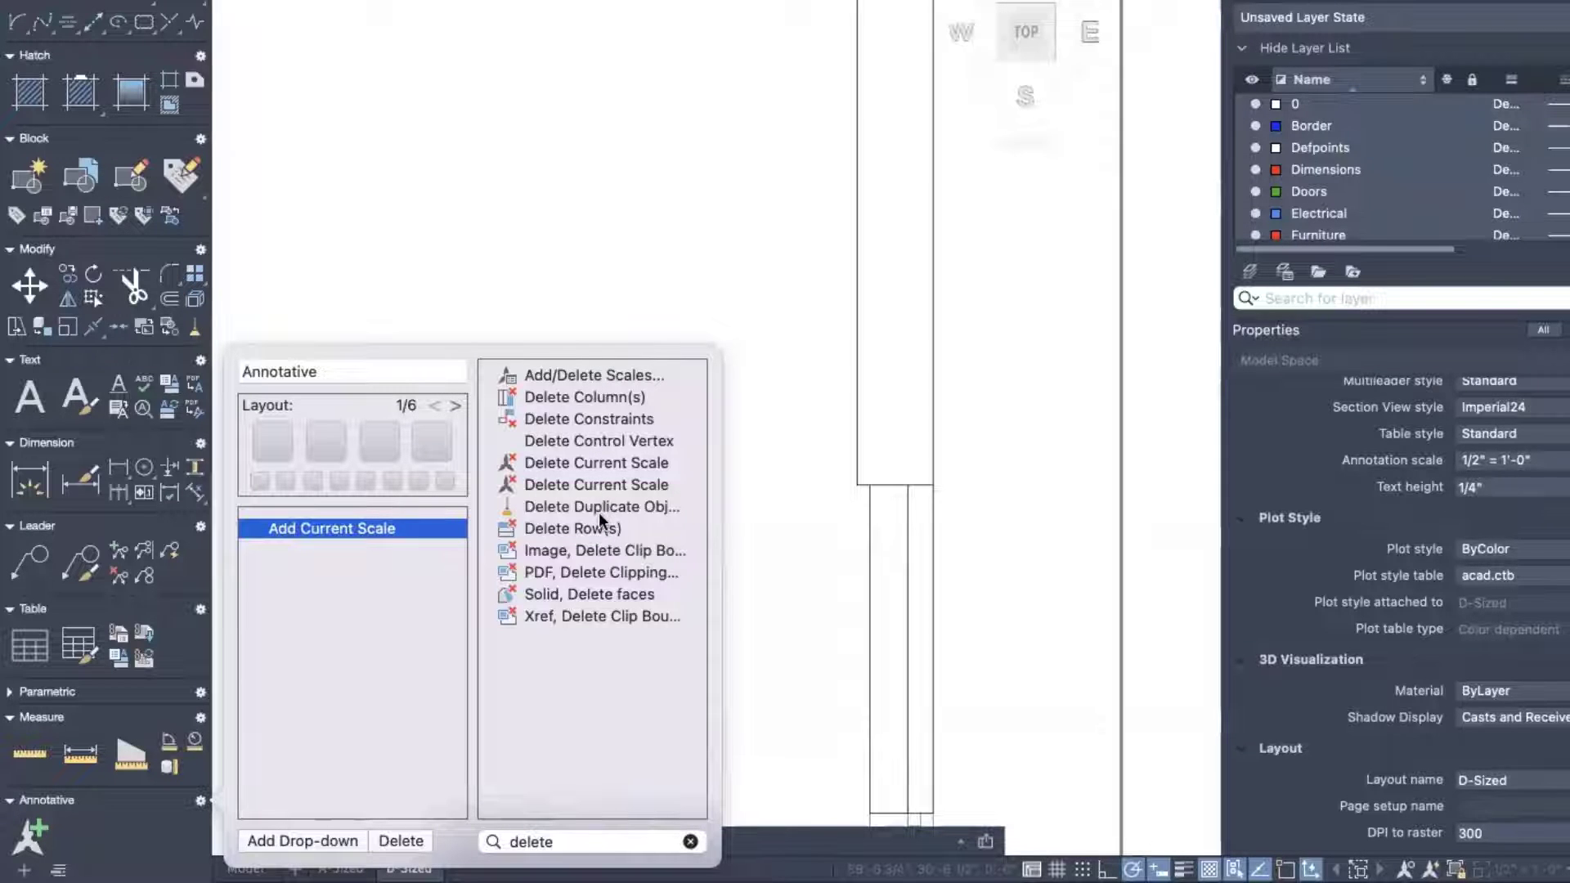
left_click_drag(606, 456, 439, 551)
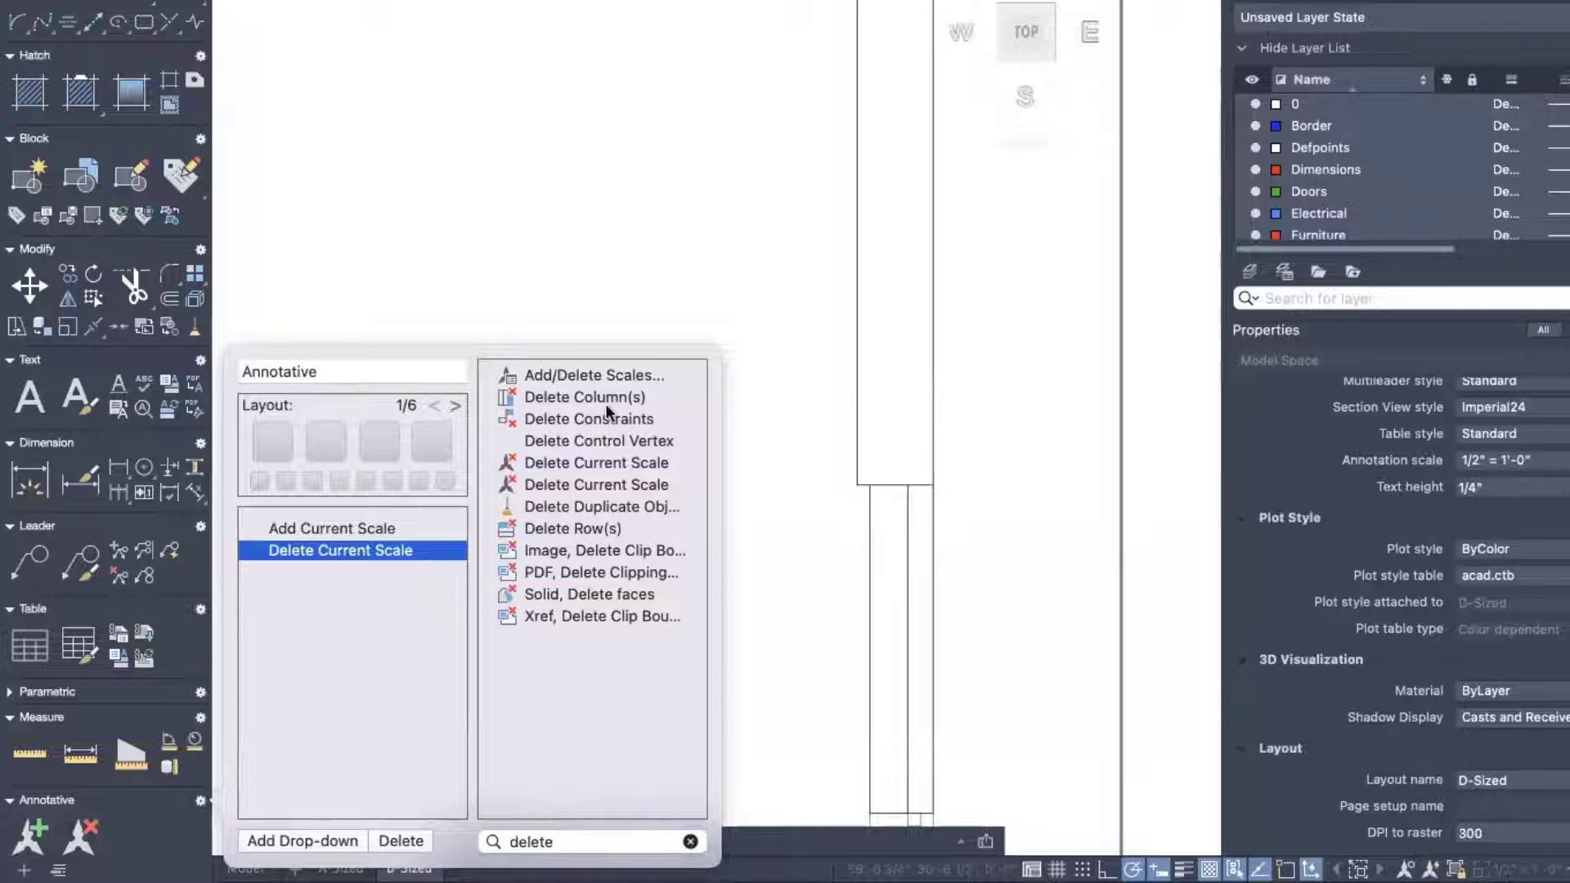
left_click_drag(619, 371, 391, 597)
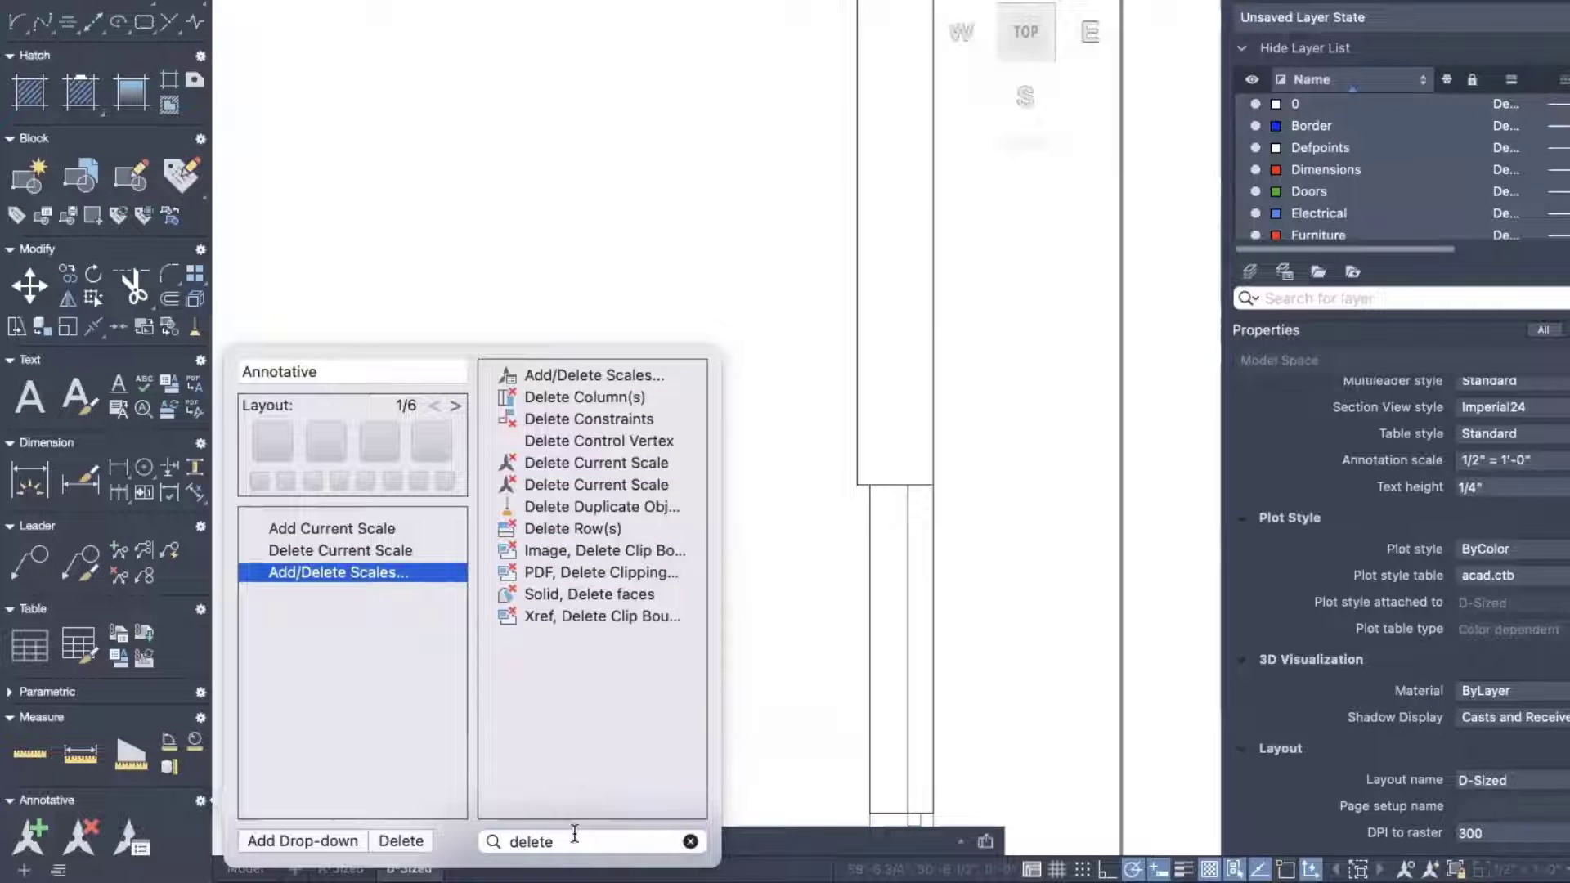
Clear the command search and step the Annotative panel to its next layout.
left_click(690, 841)
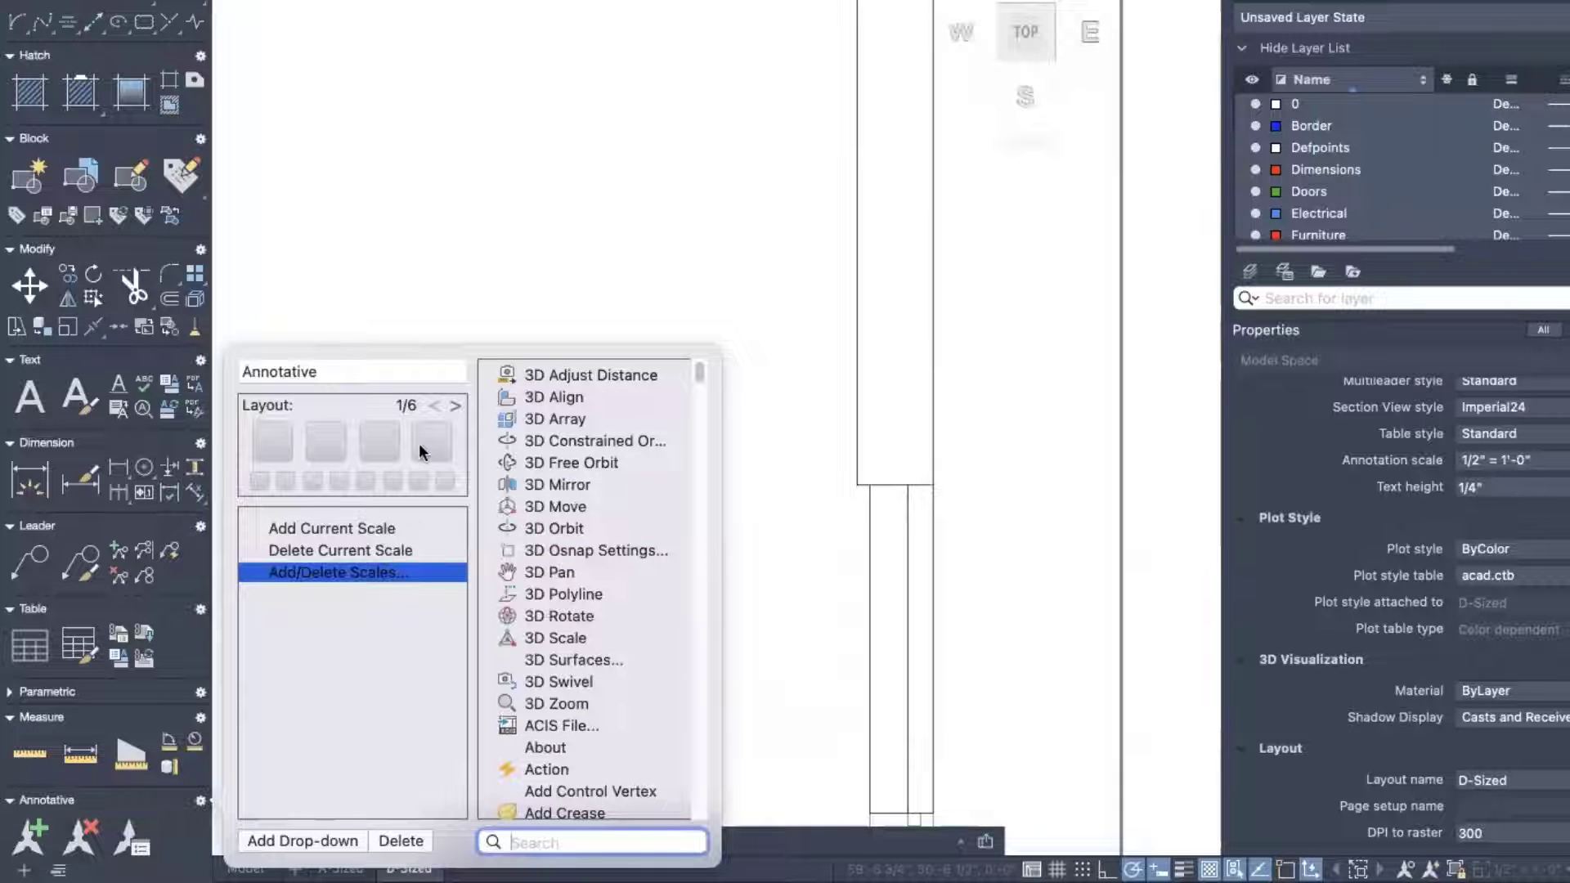
left_click(454, 407)
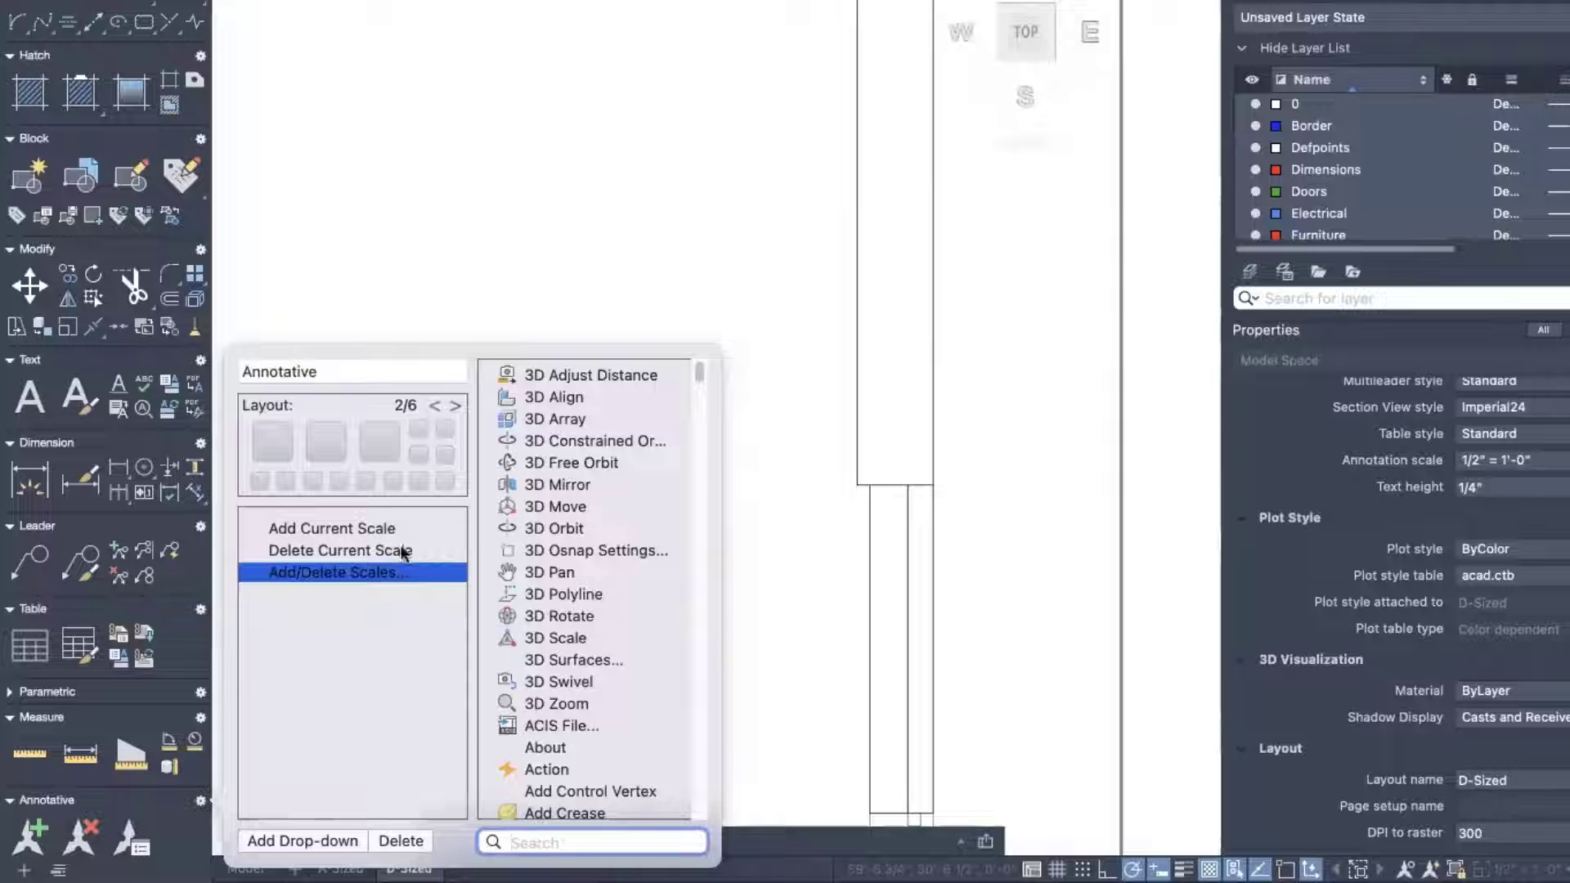
left_click(301, 528)
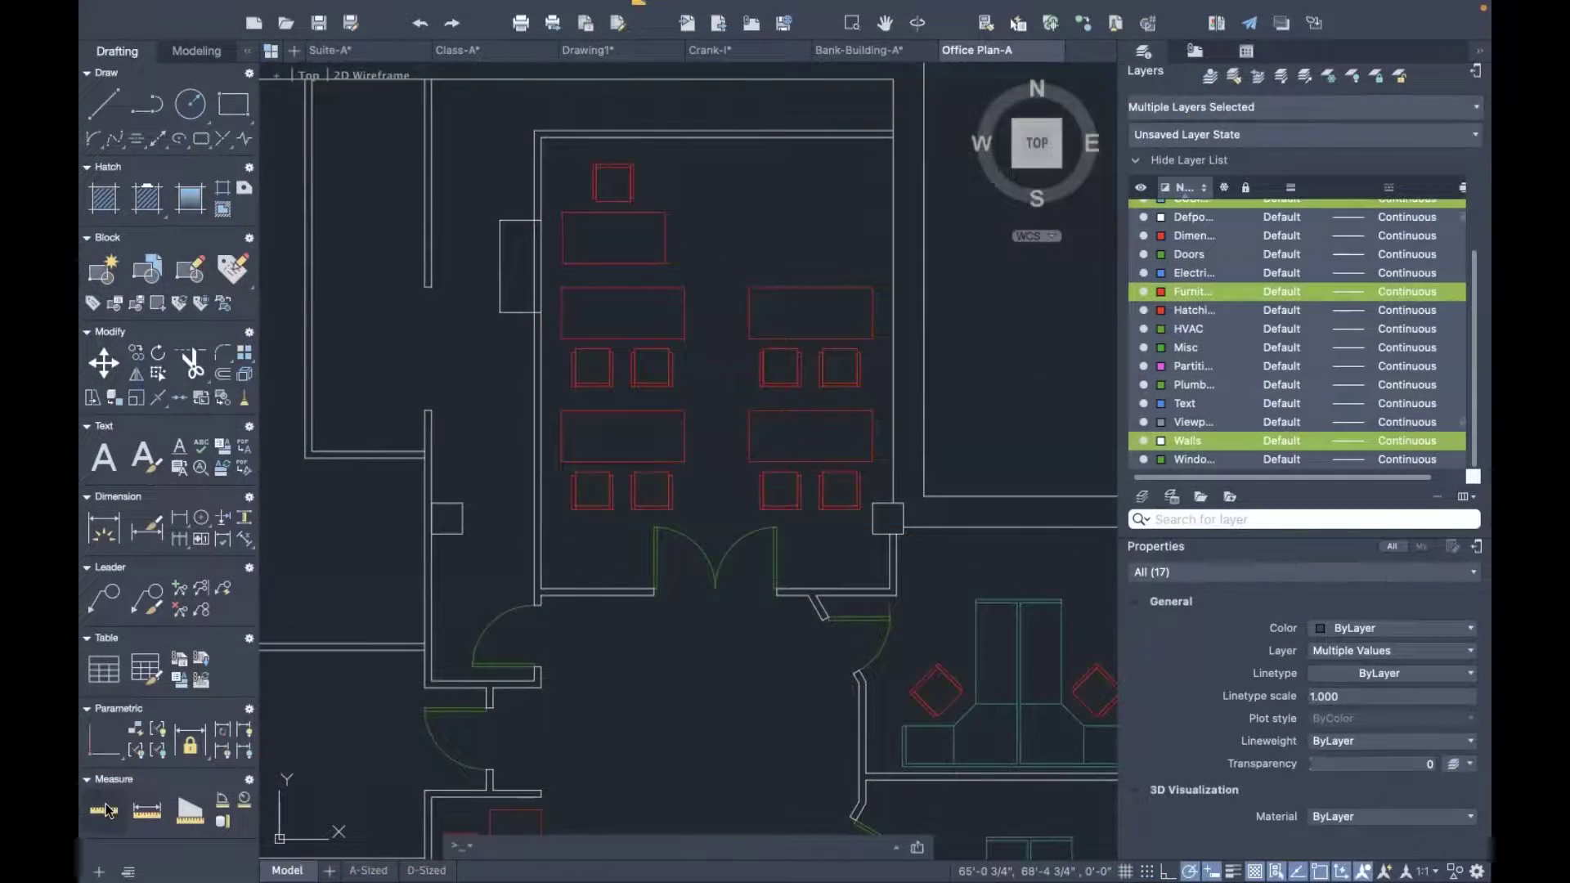
Start a geometry measurement with the Measure tool from the new Measure panel.
left_click(105, 809)
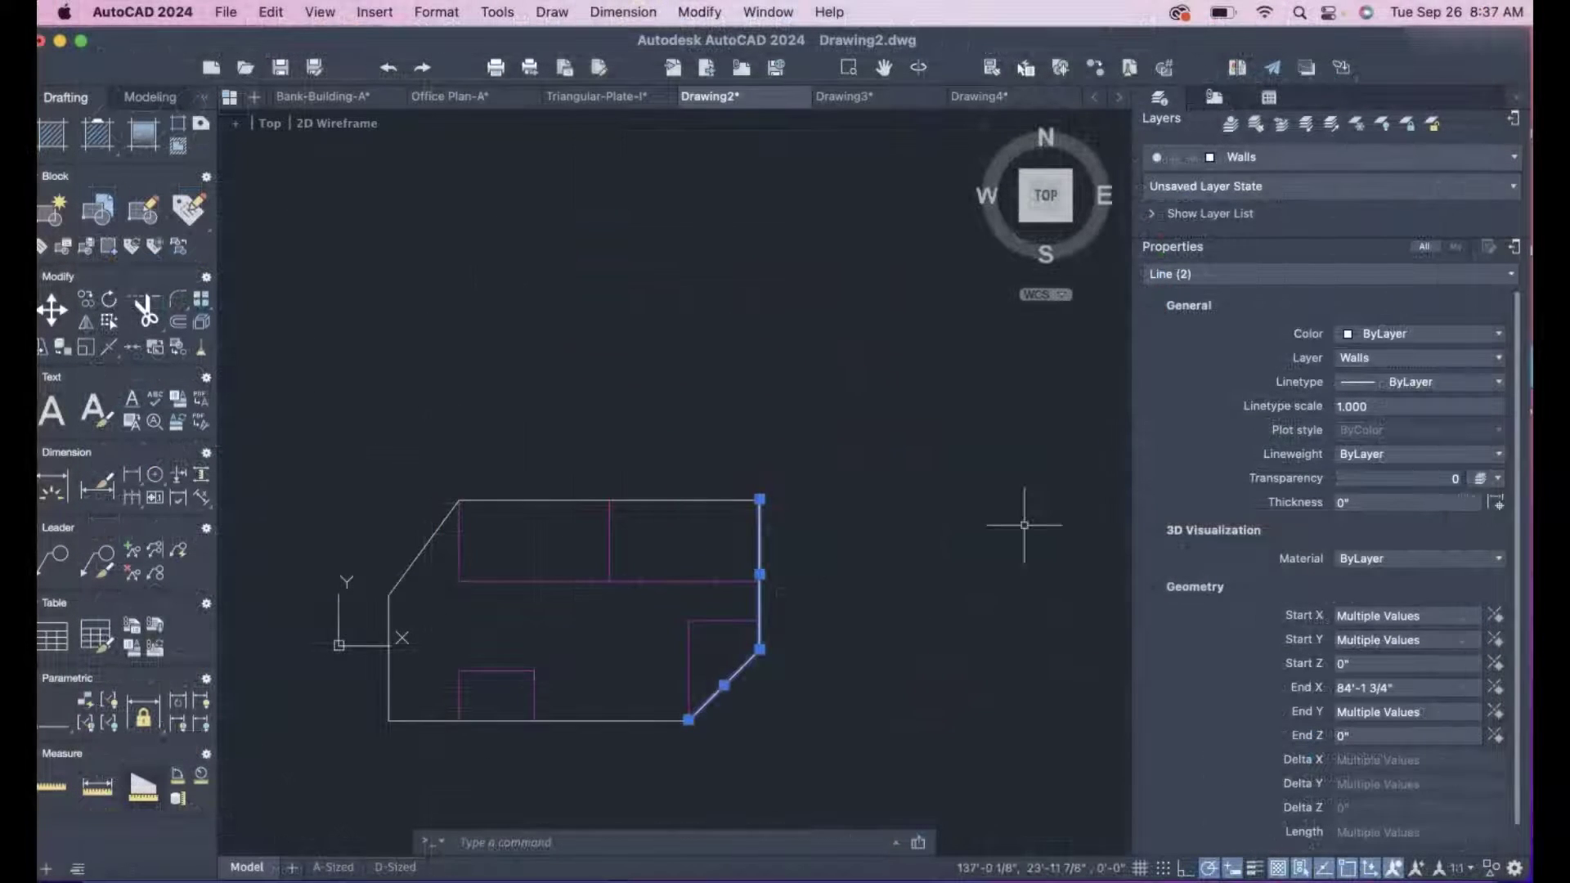
Compare the My and All property views, then enter My-view customization.
left_click(1448, 248)
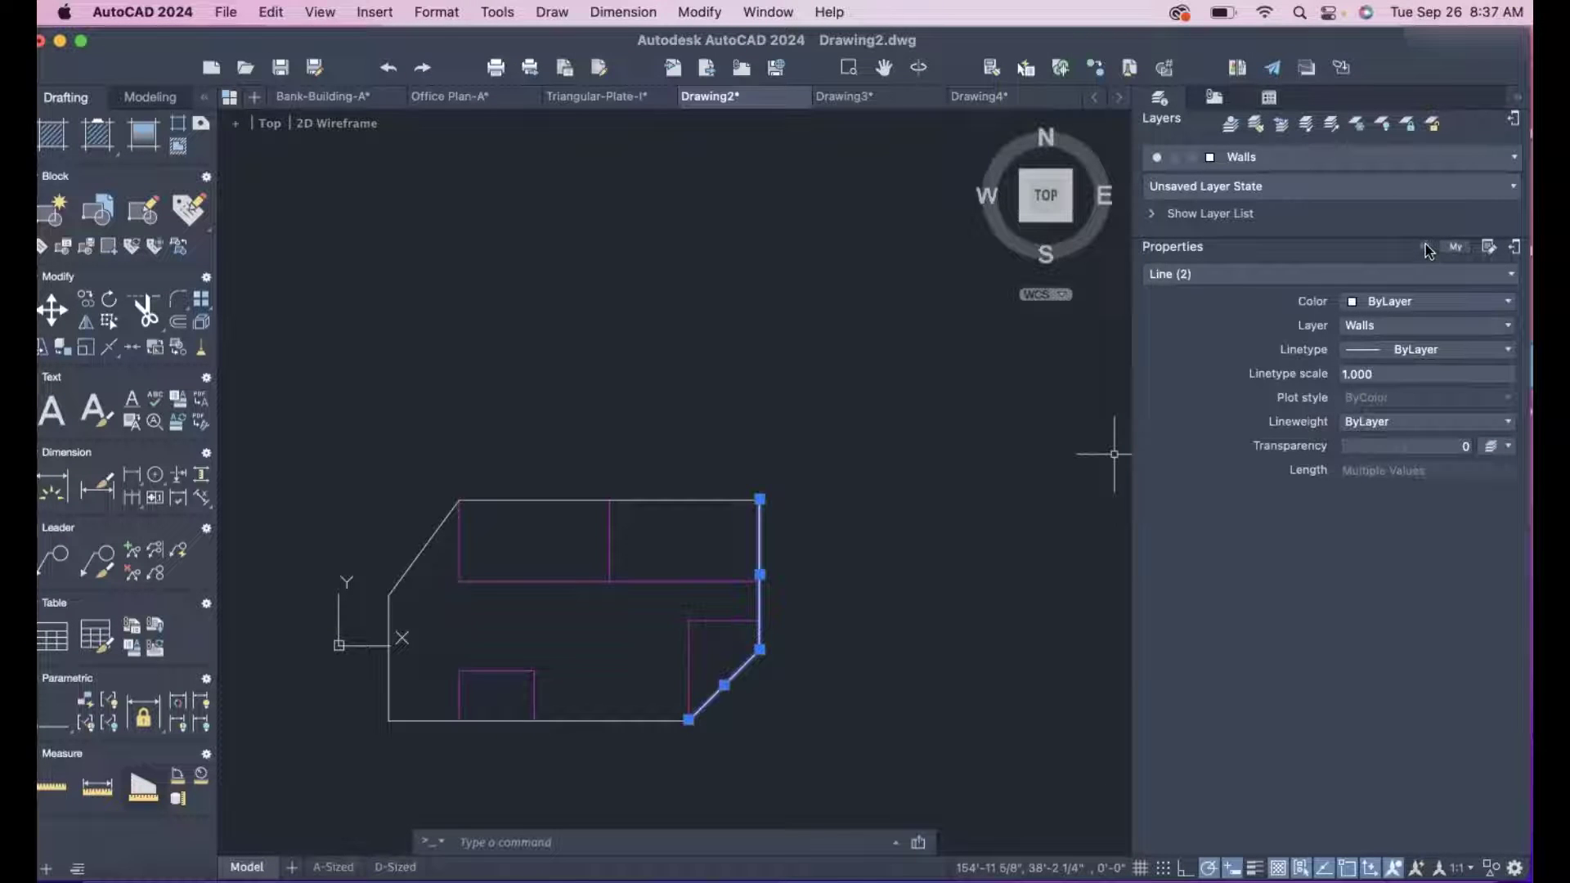
left_click(1425, 247)
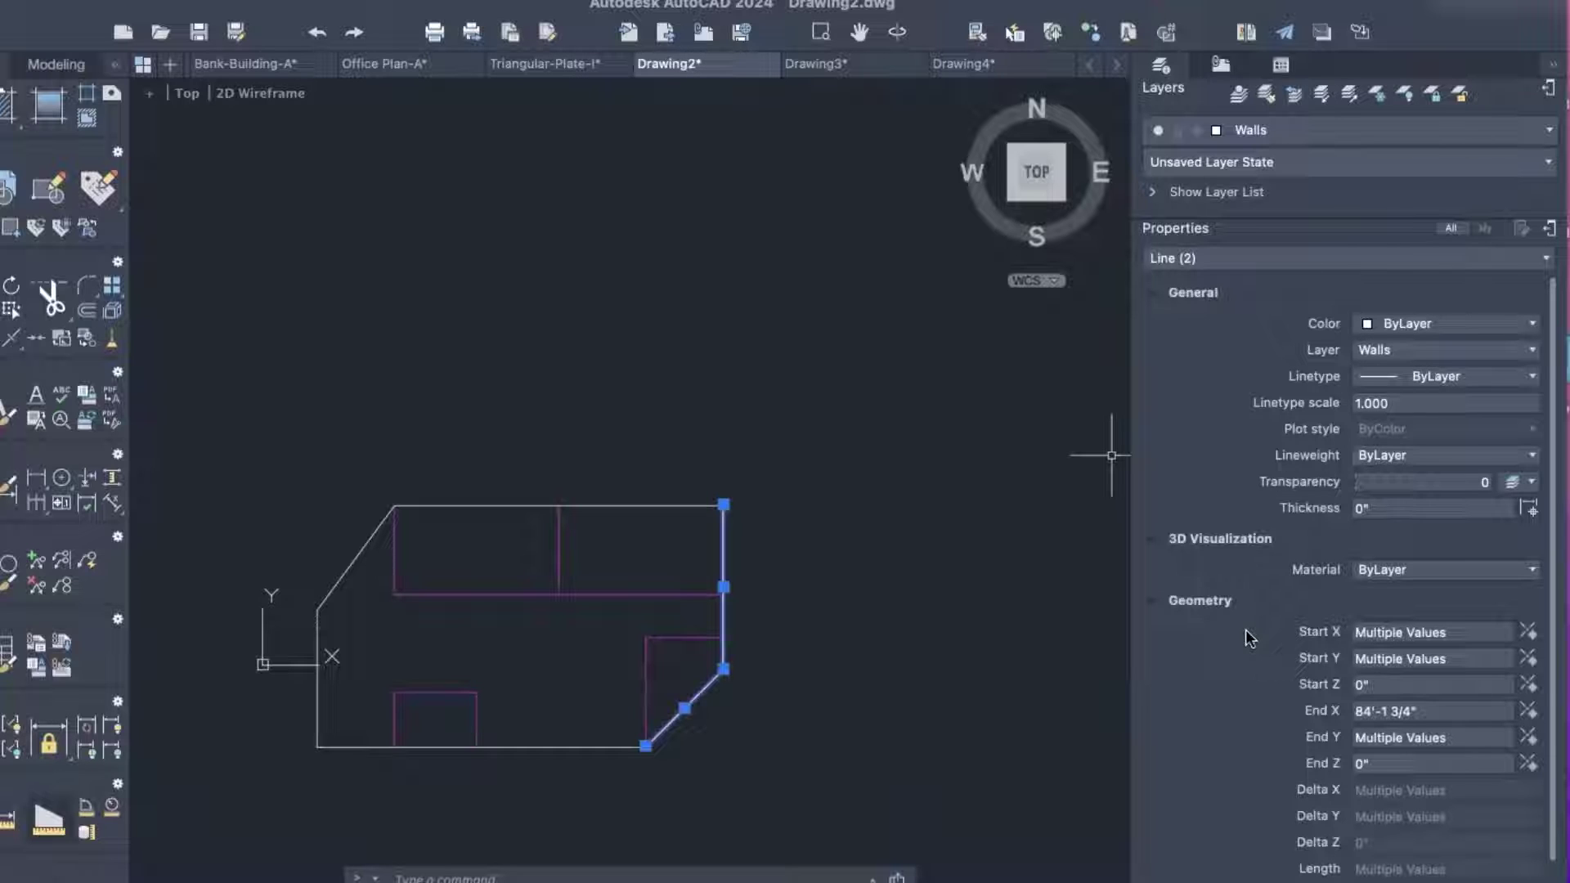
left_click(1485, 228)
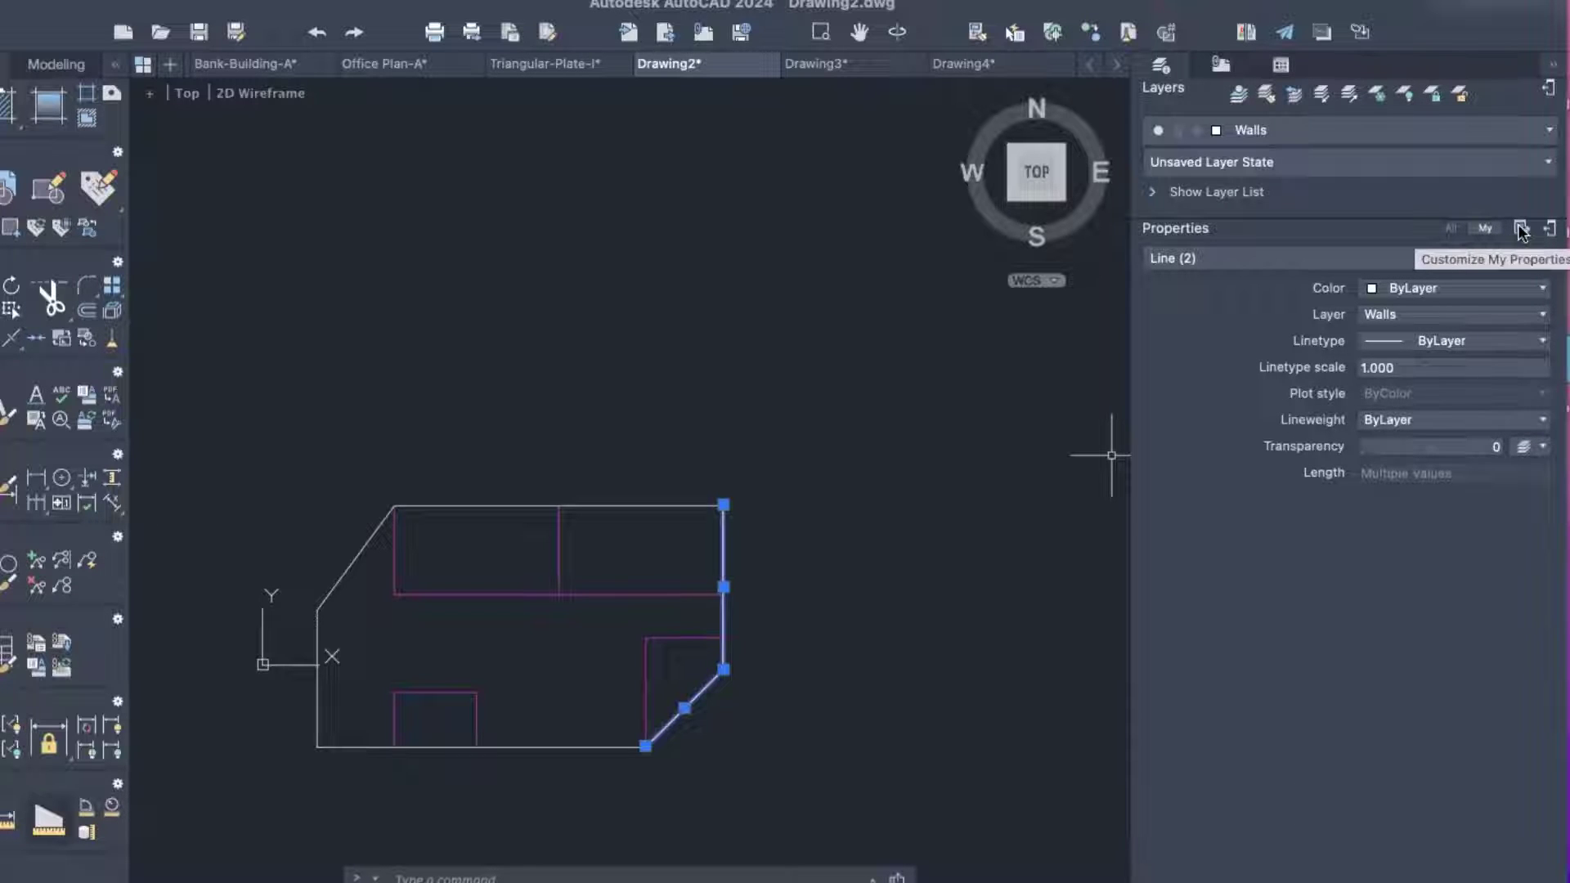
left_click(1521, 229)
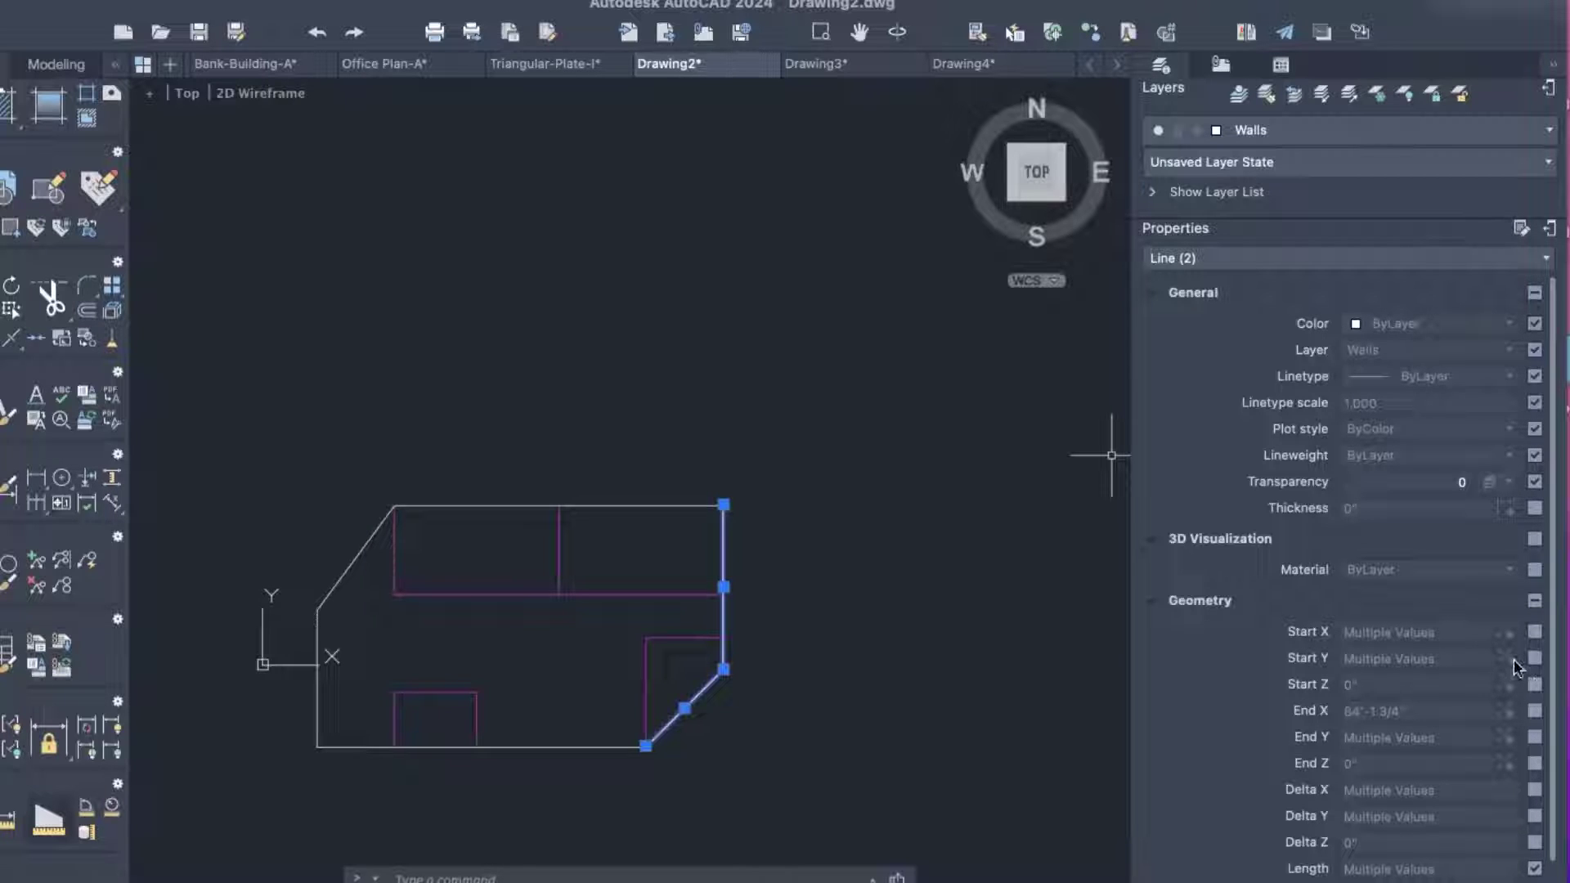
Tick Start X, Y, Z and End X, Y, Z under Geometry for the My view.
left_click(1534, 632)
left_click(1534, 658)
left_click(1535, 685)
left_click(1534, 710)
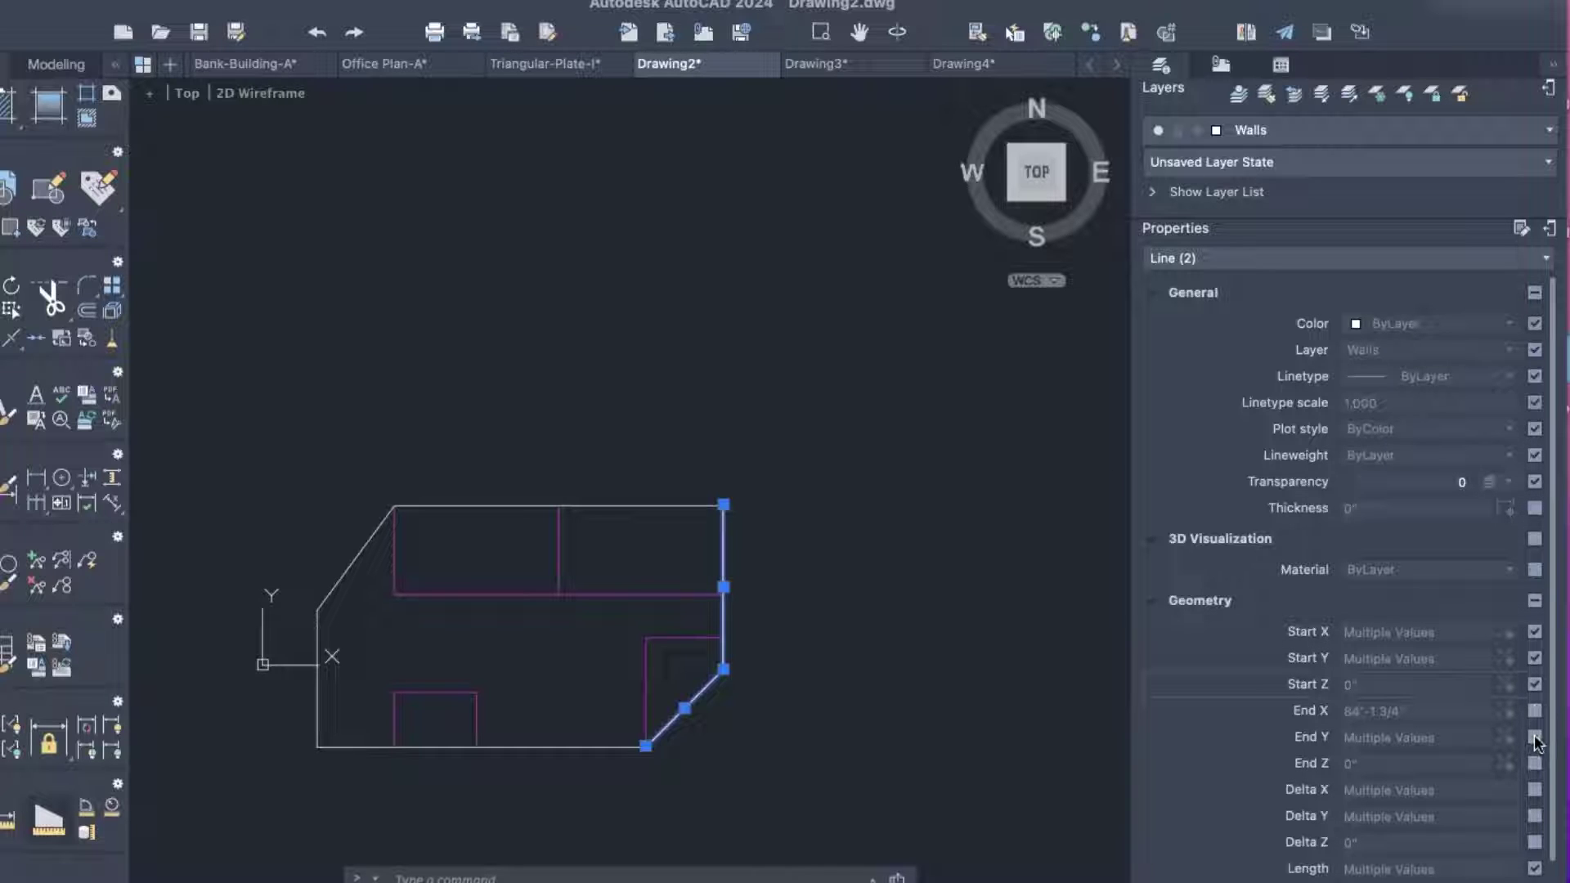
left_click(1535, 737)
left_click(1535, 763)
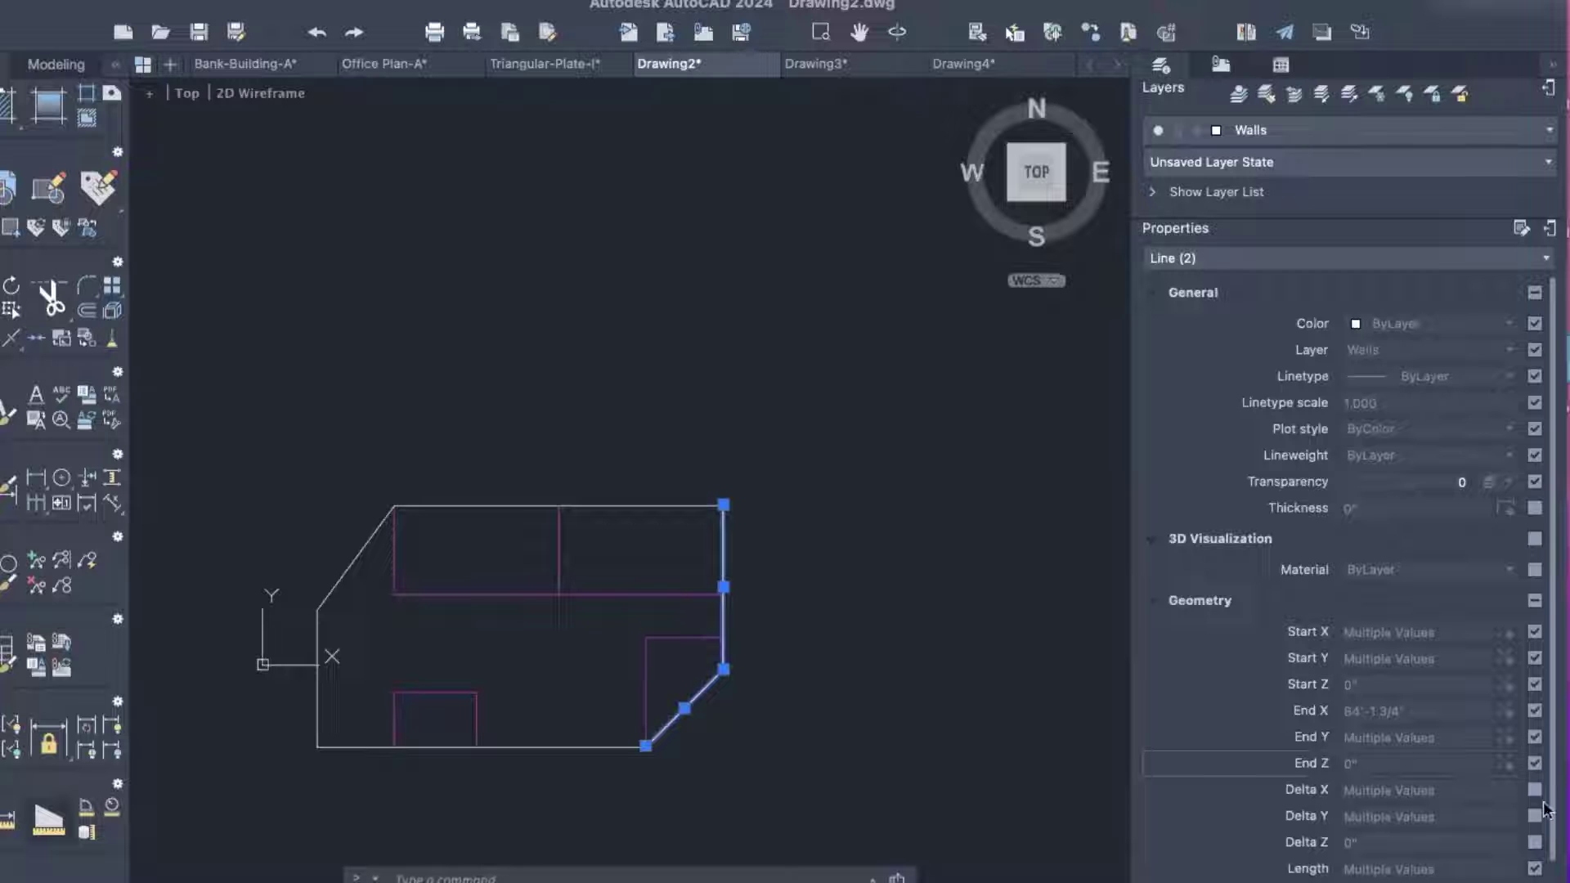
scroll(1536, 780, "down", 1)
scroll(1537, 784, "down", 1)
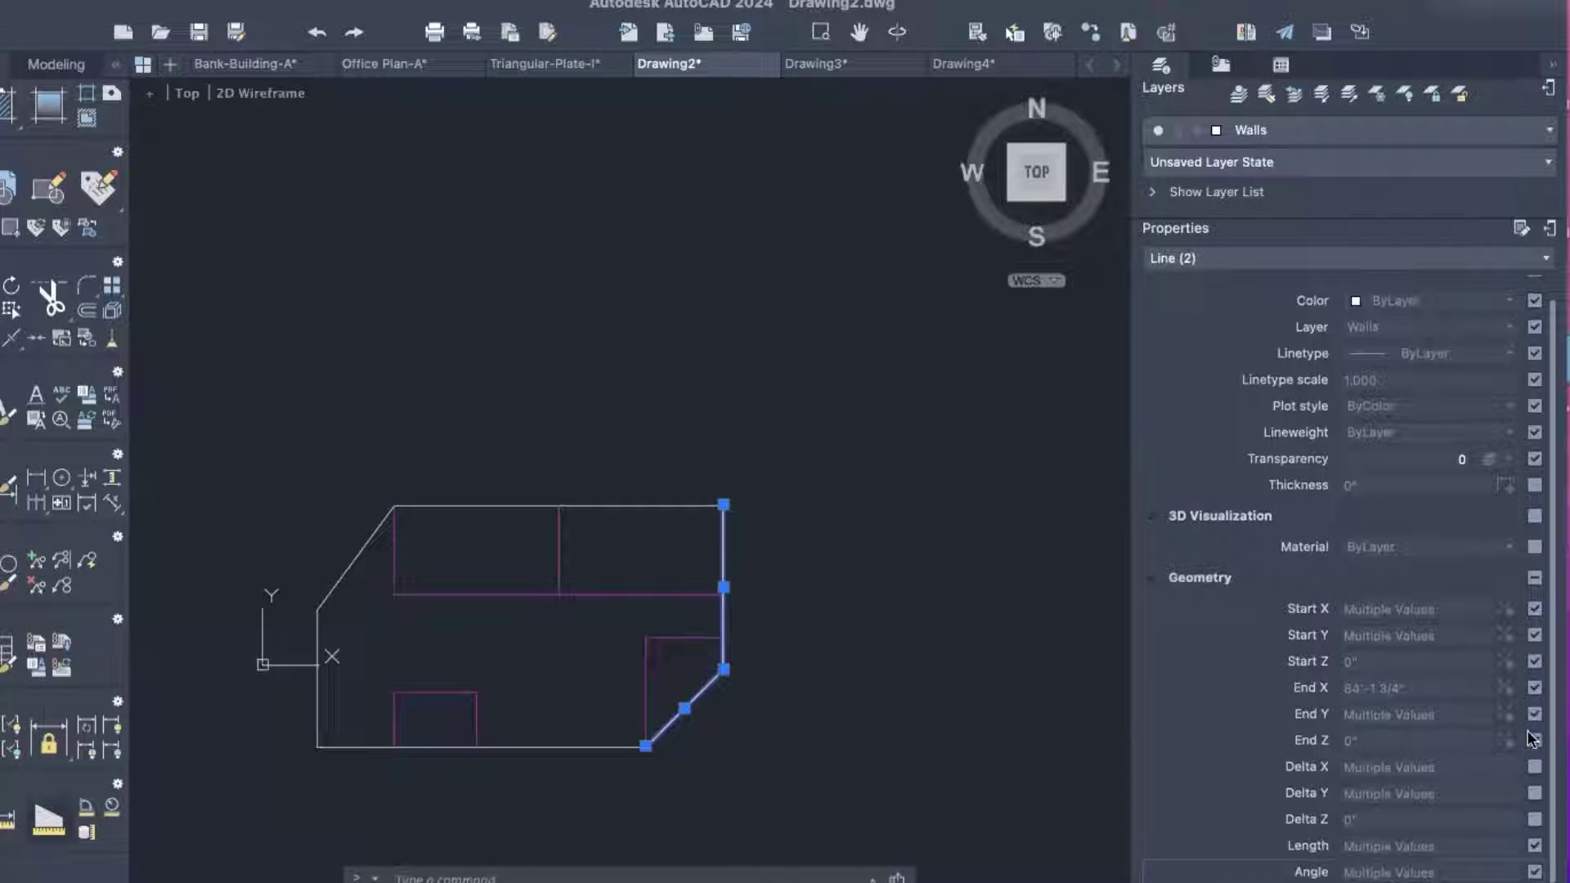
scroll(1524, 716, "up", 1)
scroll(1499, 672, "down", 1)
scroll(1496, 670, "up", 1)
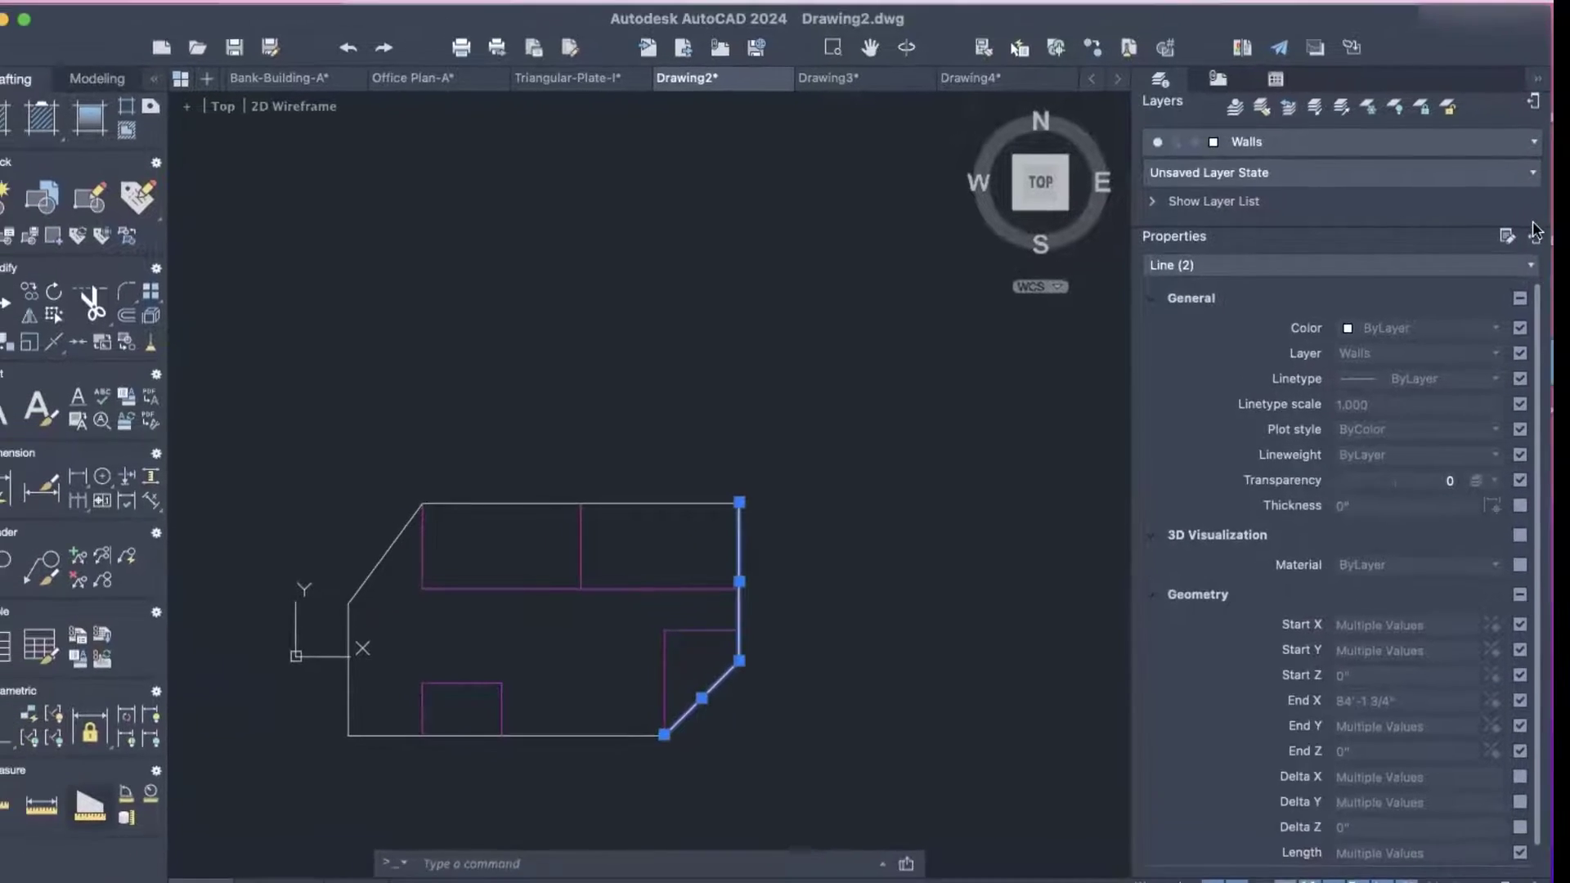
Quit customization, review the My view's coordinates, Length and Angle, then switch to All.
left_click(1488, 247)
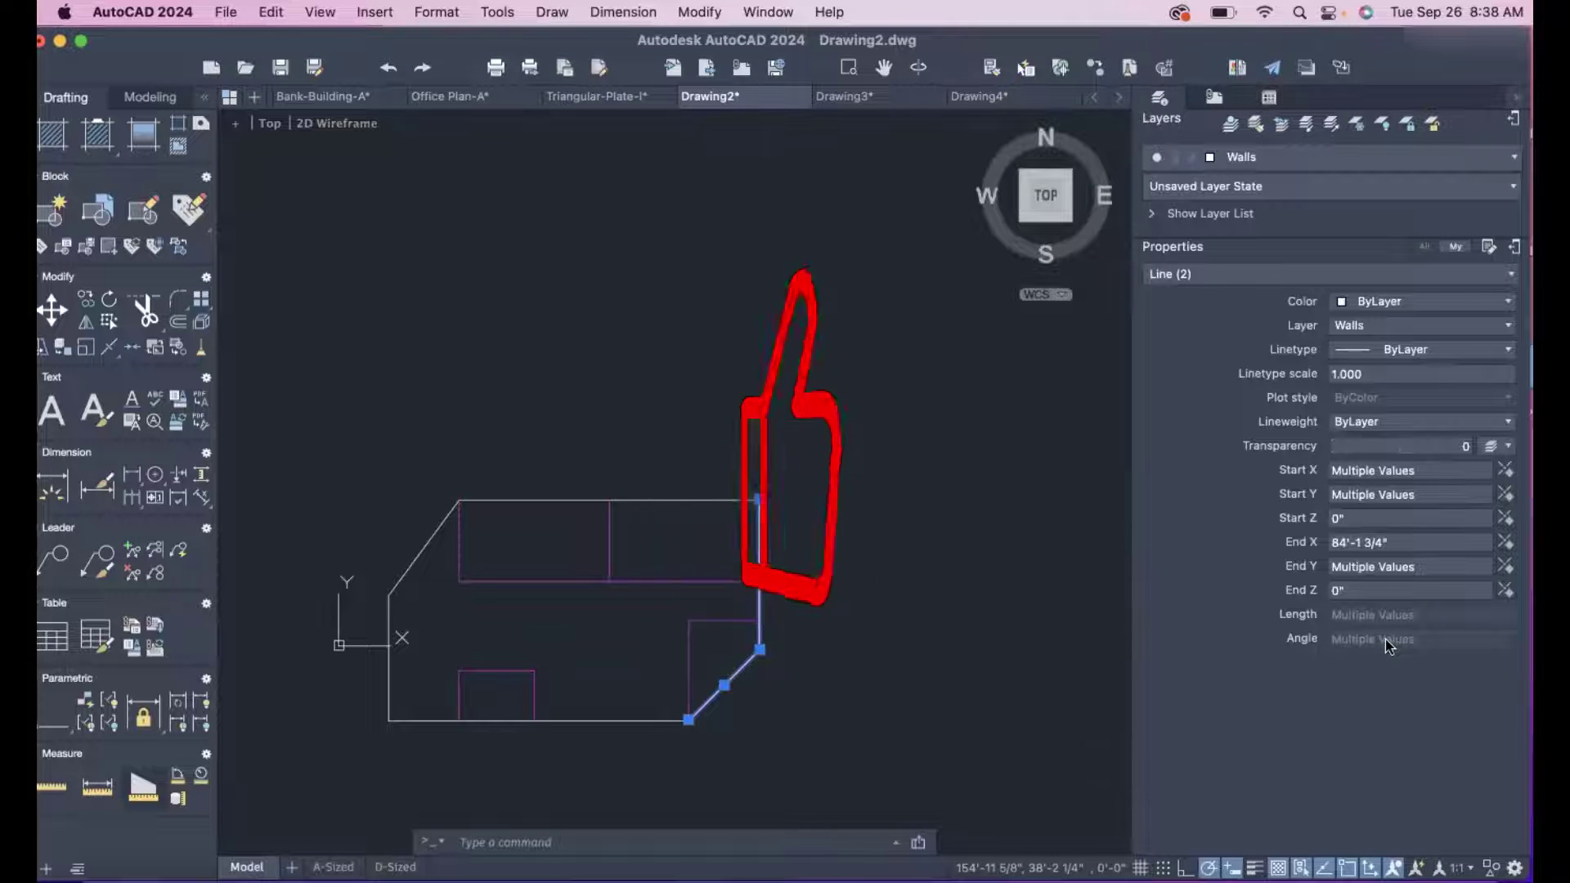
left_click(1429, 247)
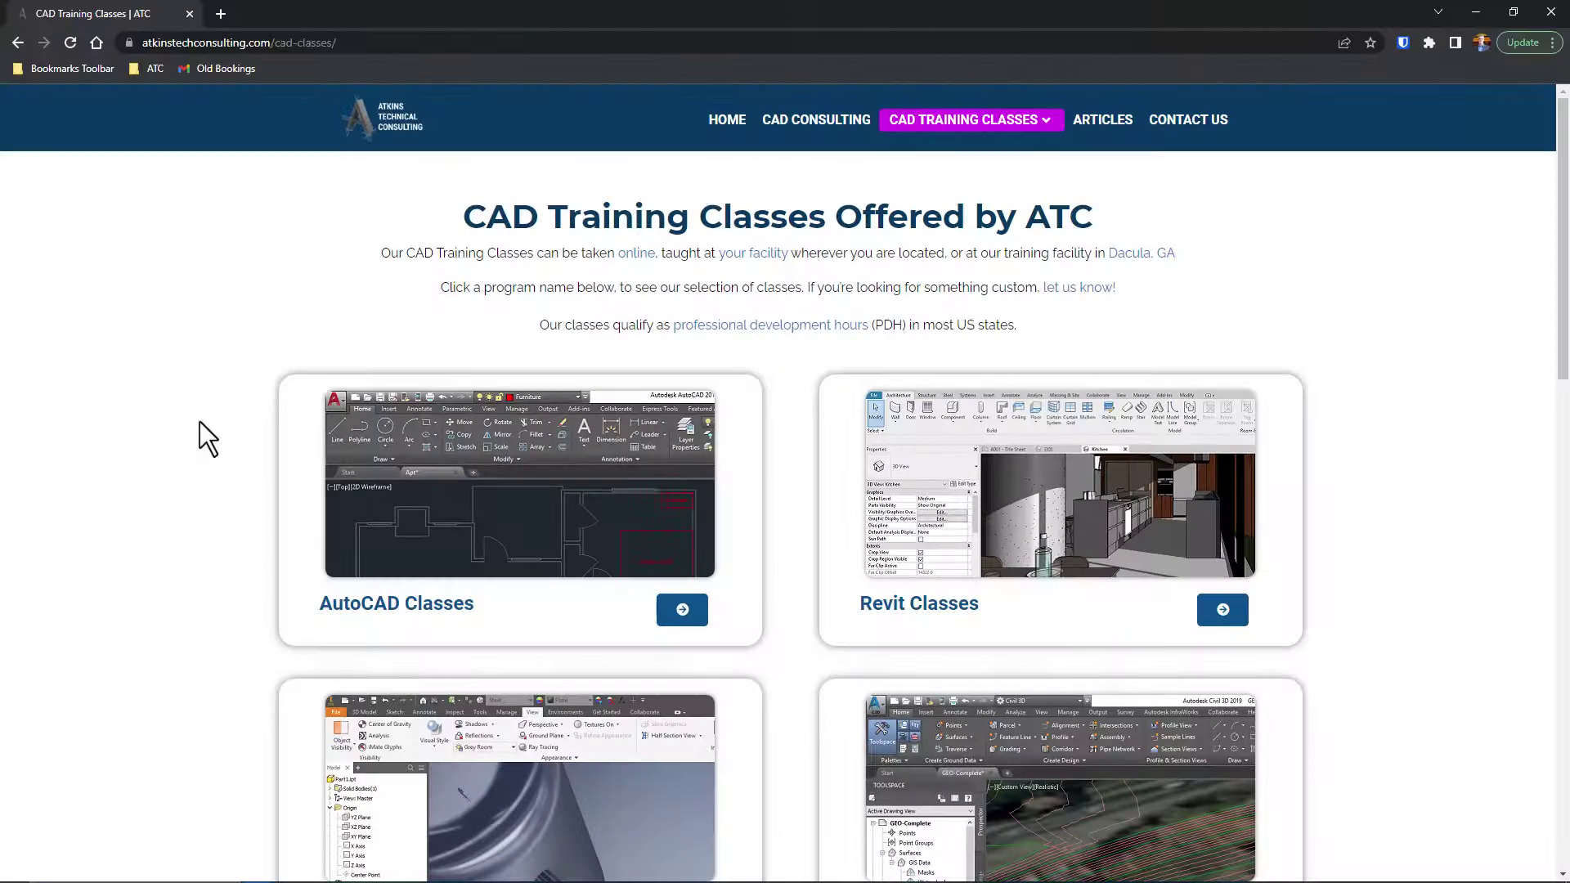
scroll(200, 422, "down", 3)
scroll(198, 422, "down", 6)
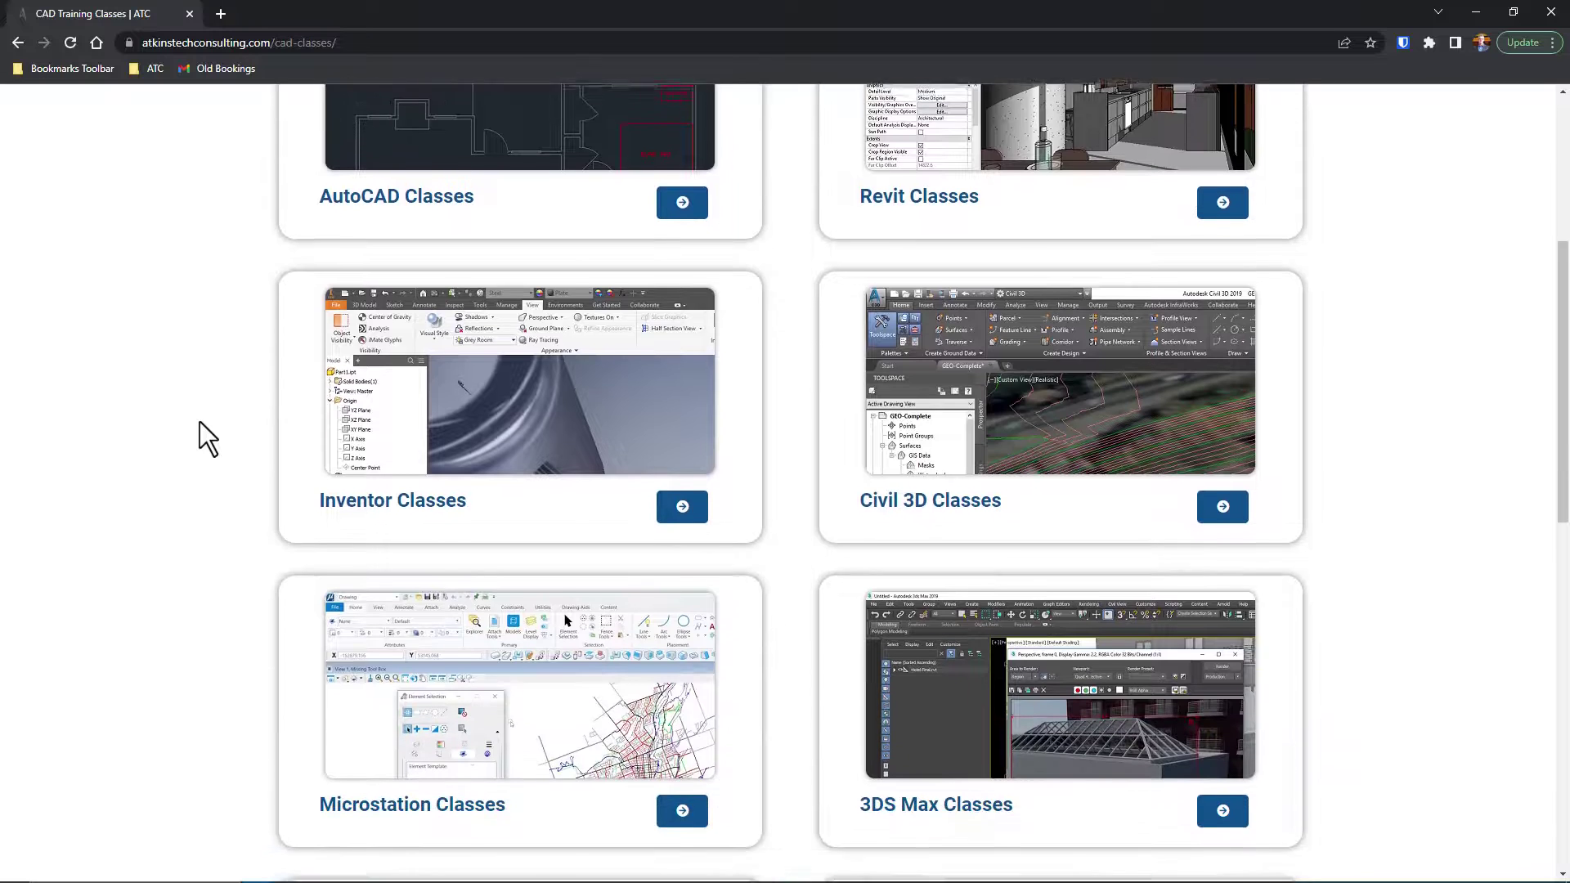
scroll(199, 421, "down", 2)
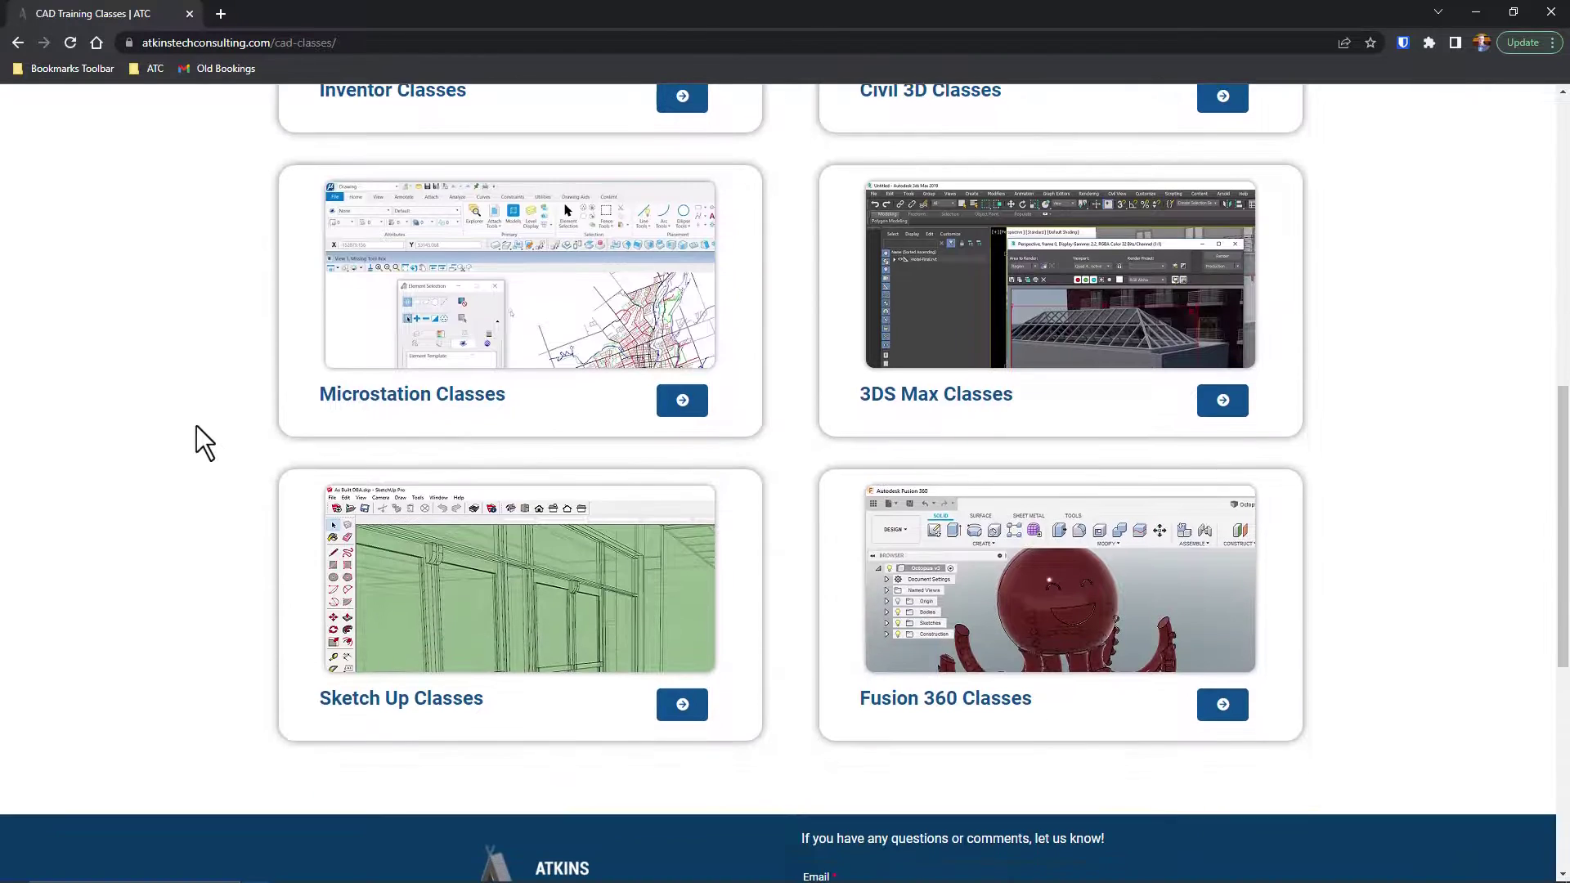